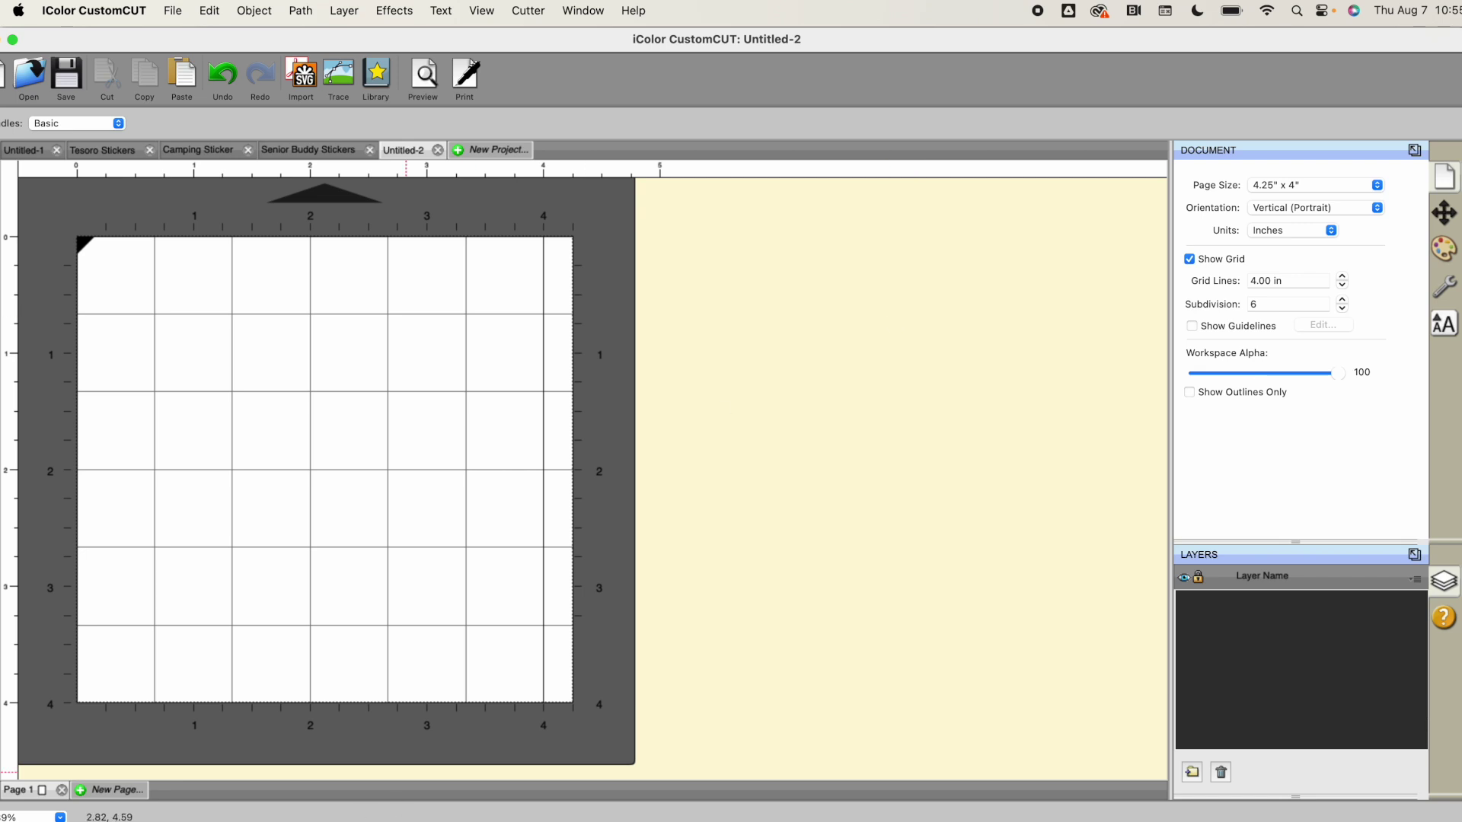
- Import "camp more worry less.png" from the Adventure Stickers bundle folder into the project
left_click(174, 10)
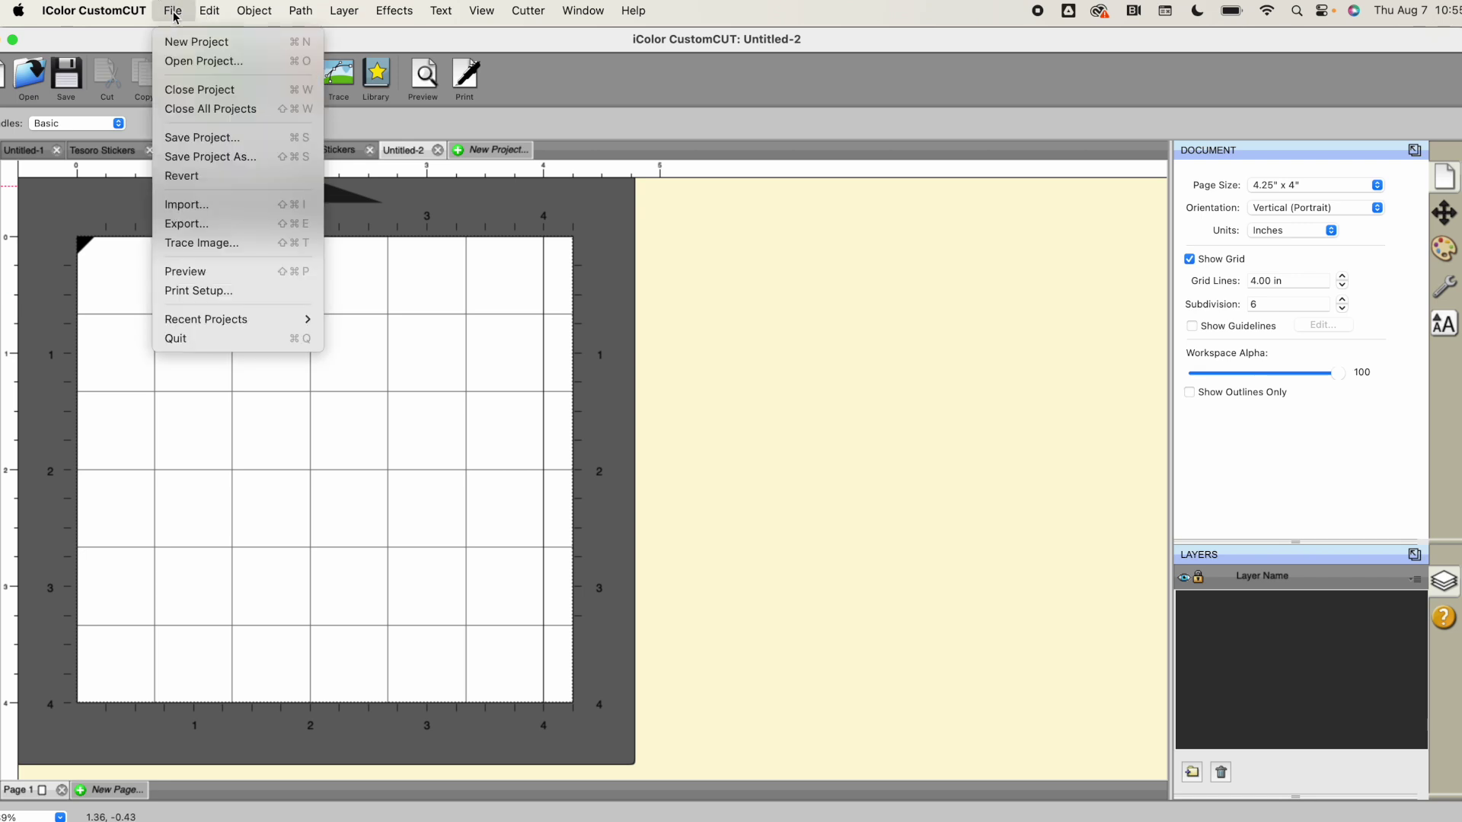
left_click(189, 204)
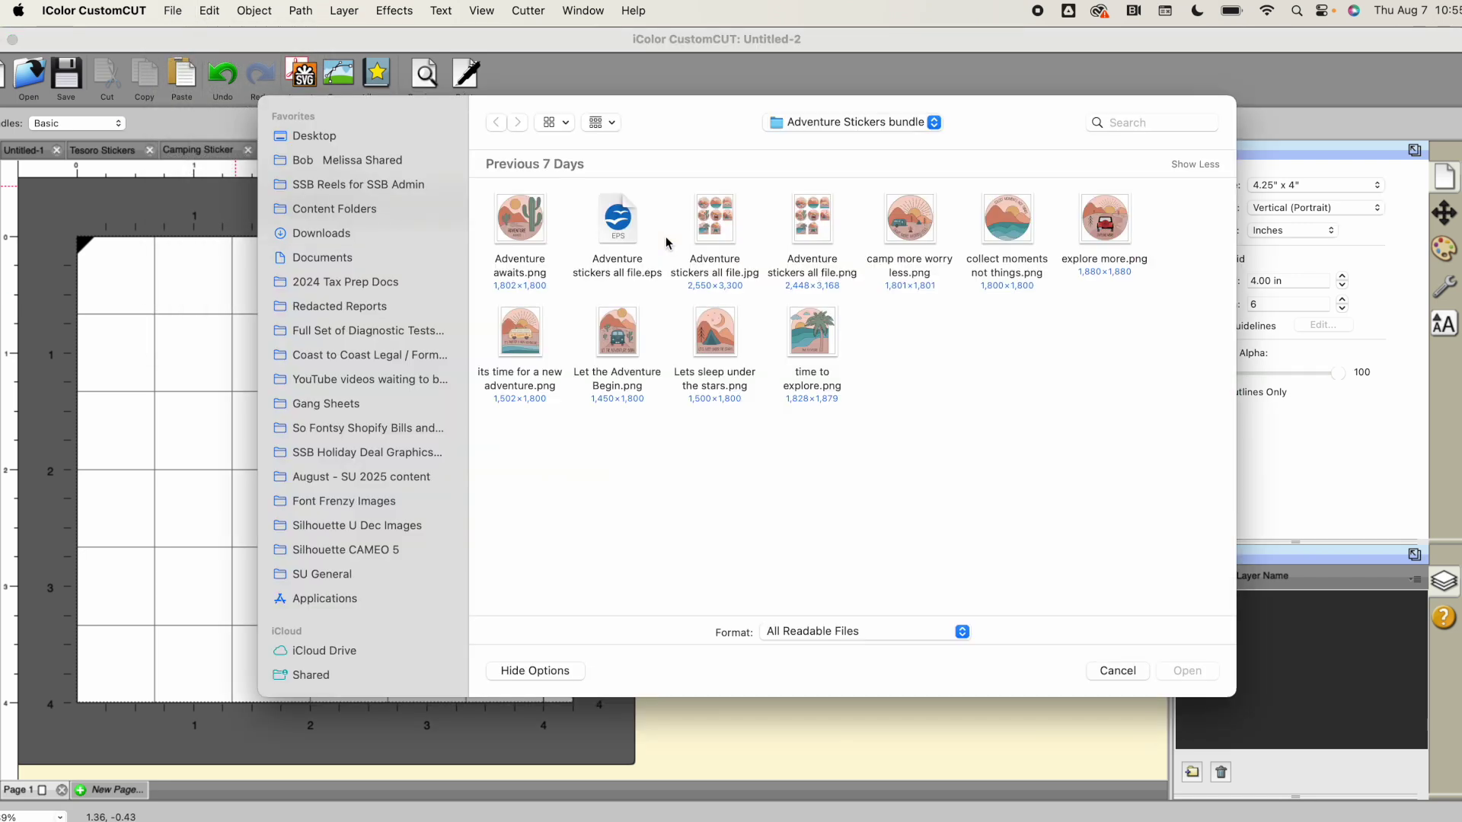
left_click(907, 237)
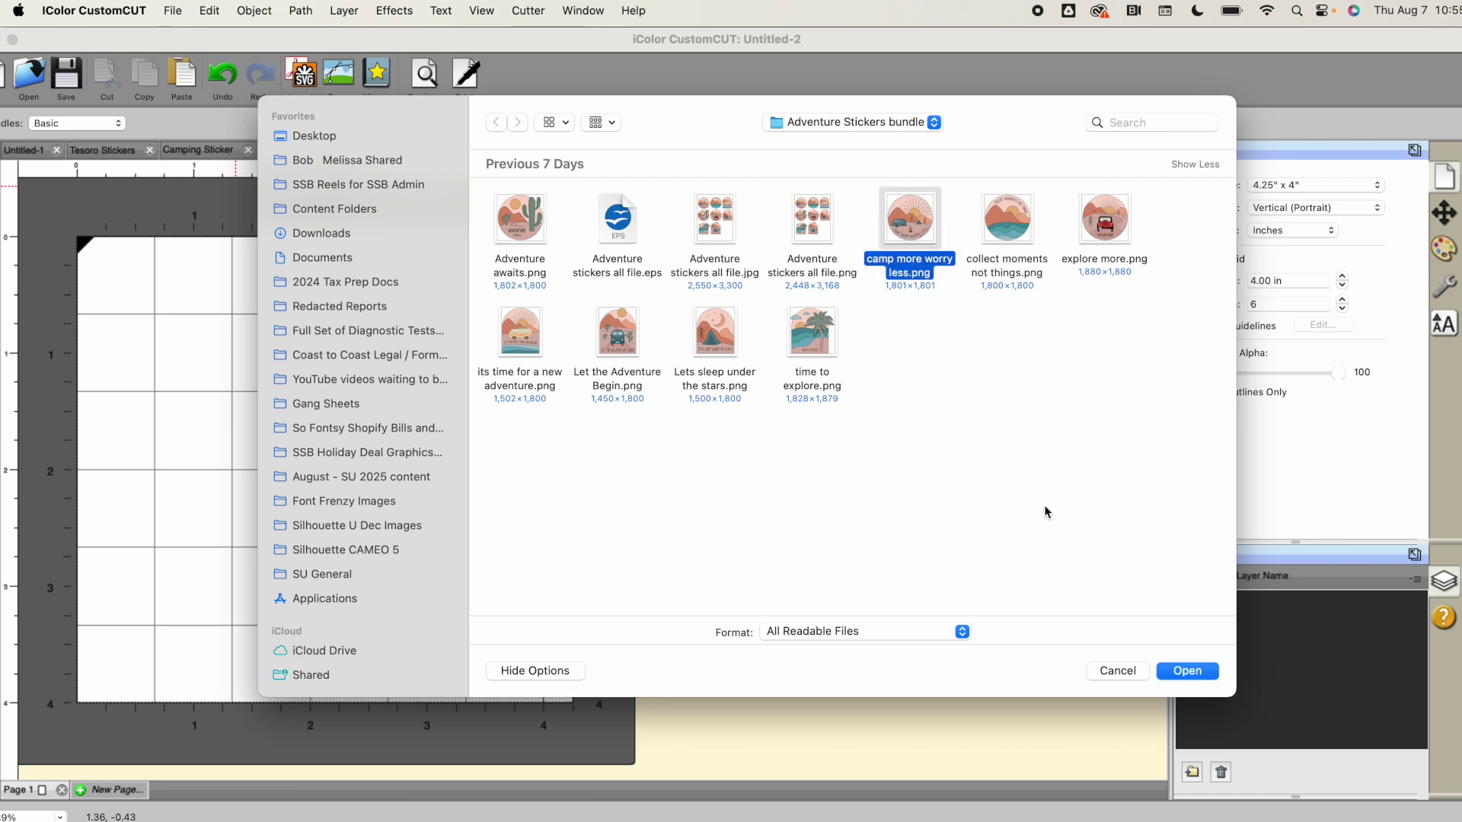
left_click(1200, 672)
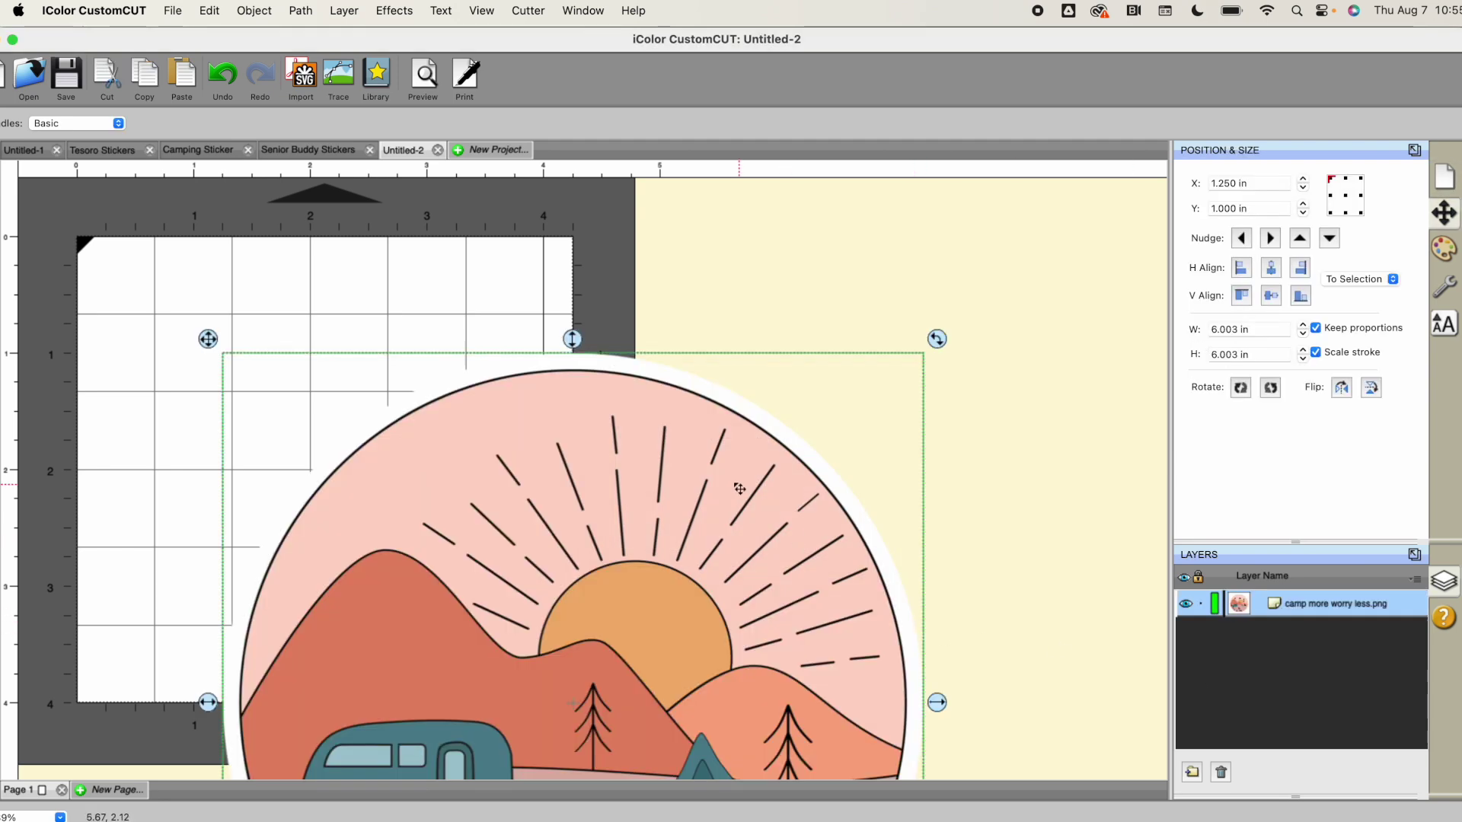
- Scale the imported camping artwork to a width of 4 in, keeping its proportions
right_click(737, 487)
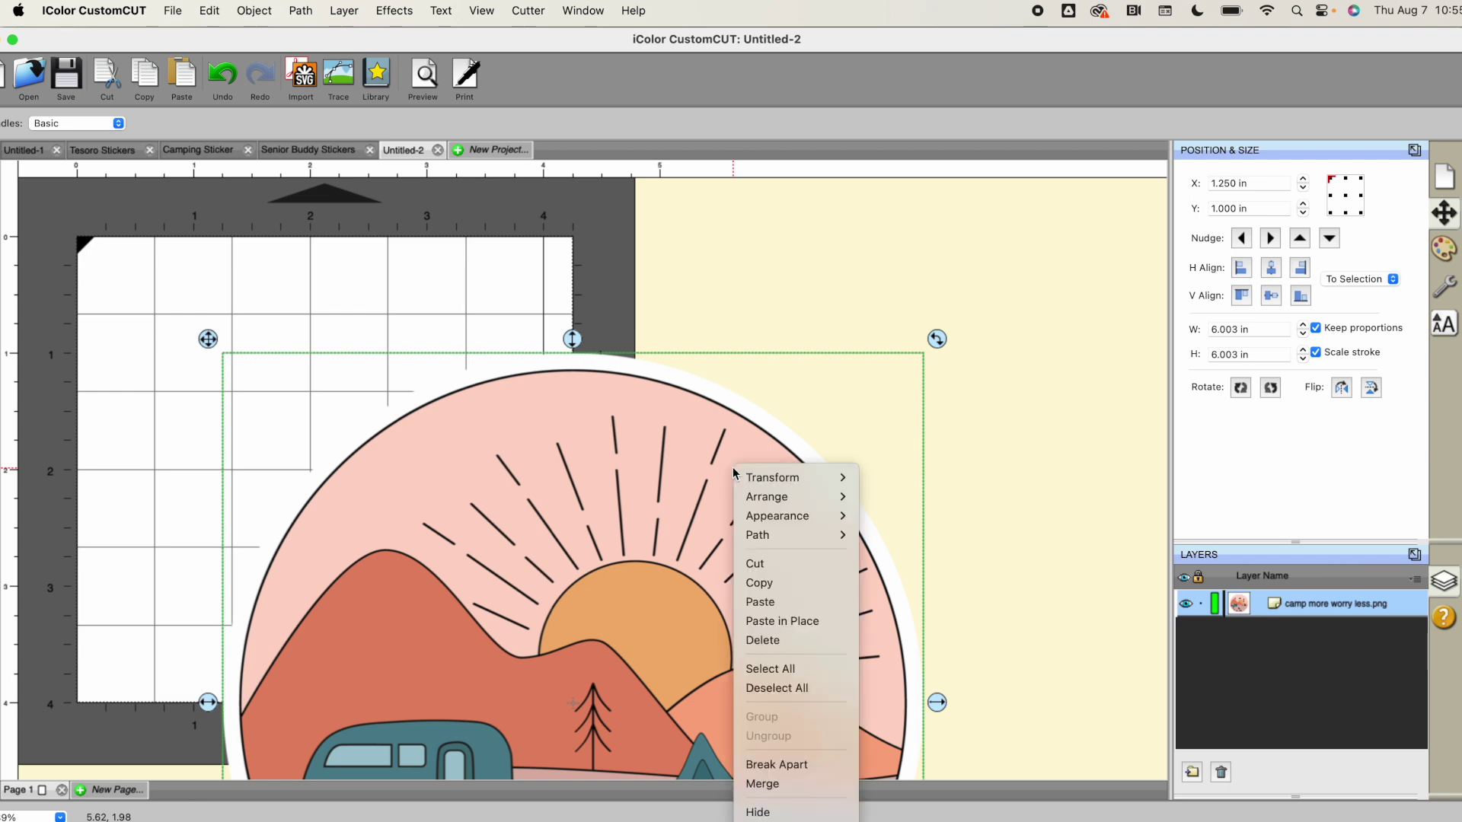
mouse_move(750, 482)
left_click(880, 516)
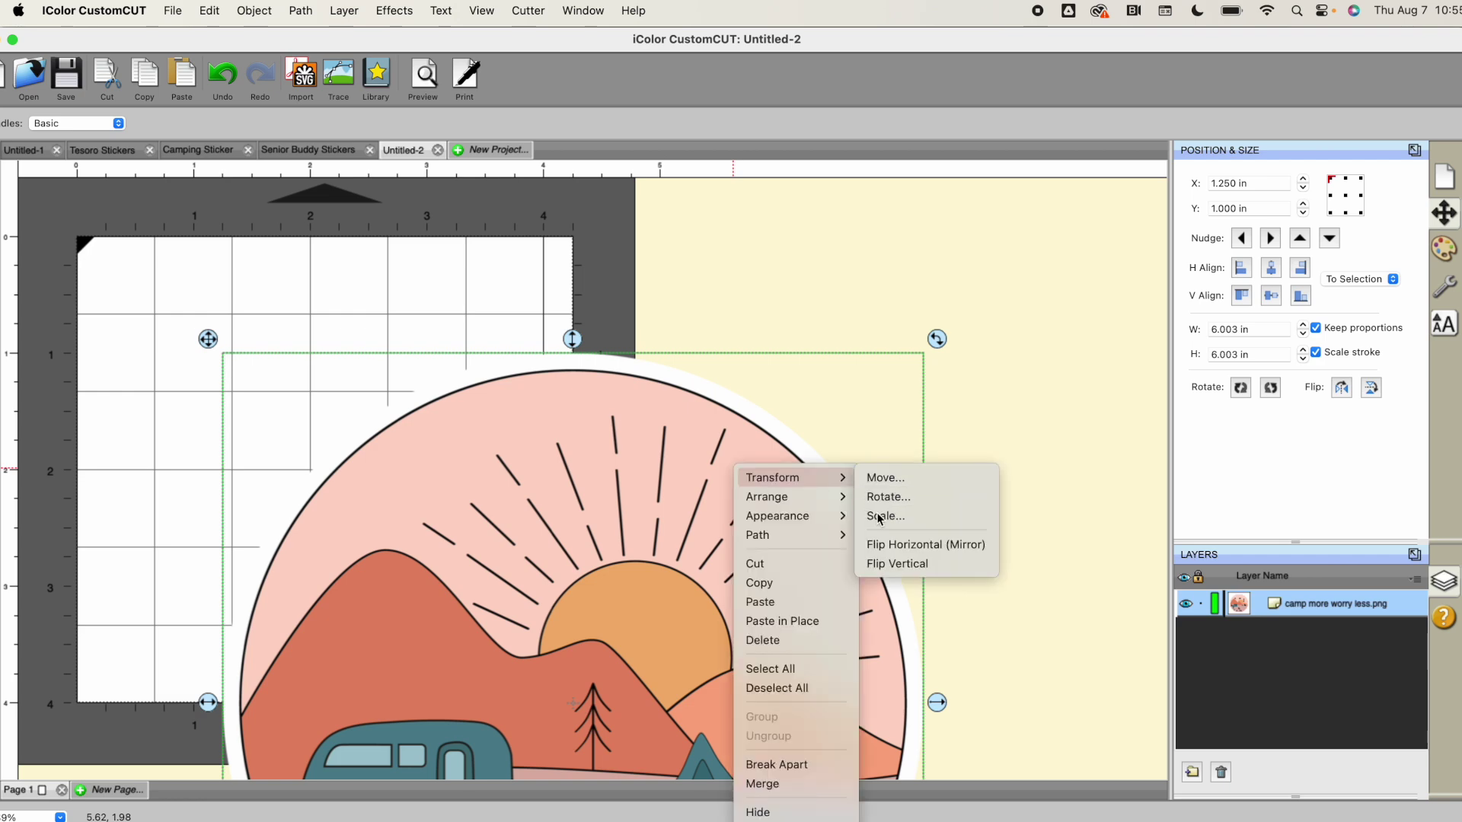
type("4")
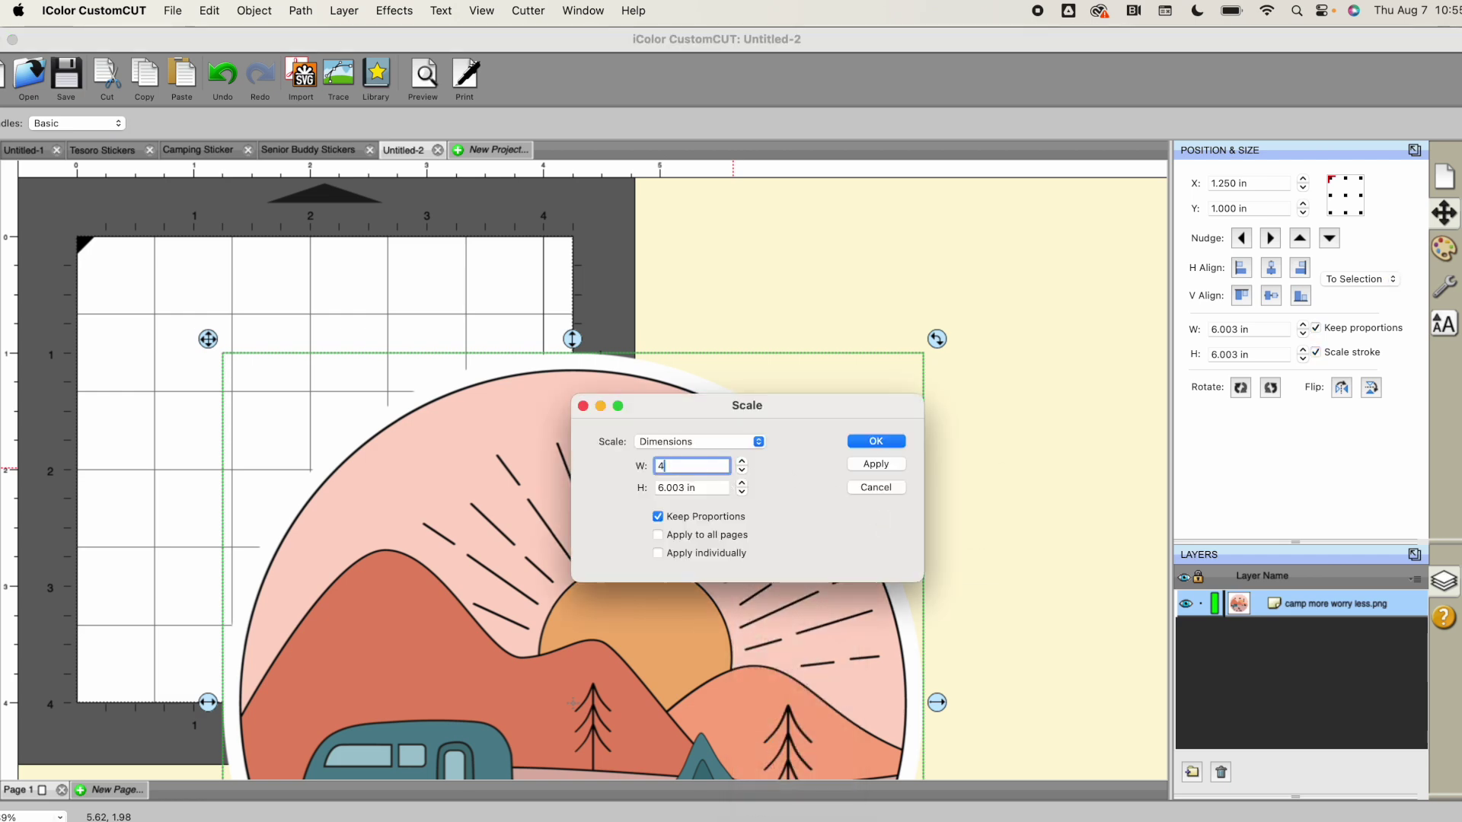
left_click(865, 449)
- Move the artwork onto the page and shrink it proportionally to about 3.76 in square
left_click_drag(519, 546, 387, 434)
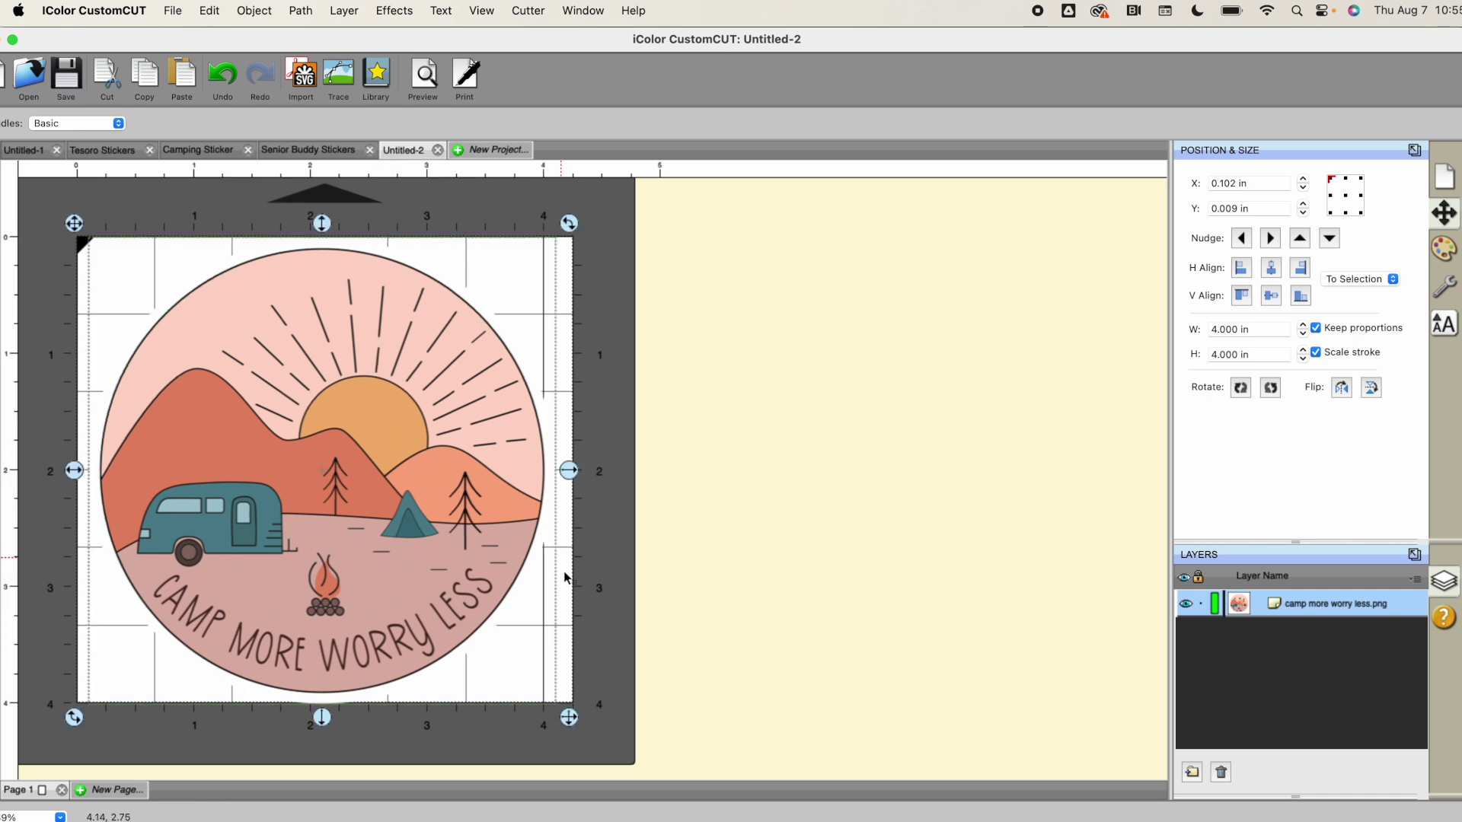
left_click_drag(569, 717, 456, 619)
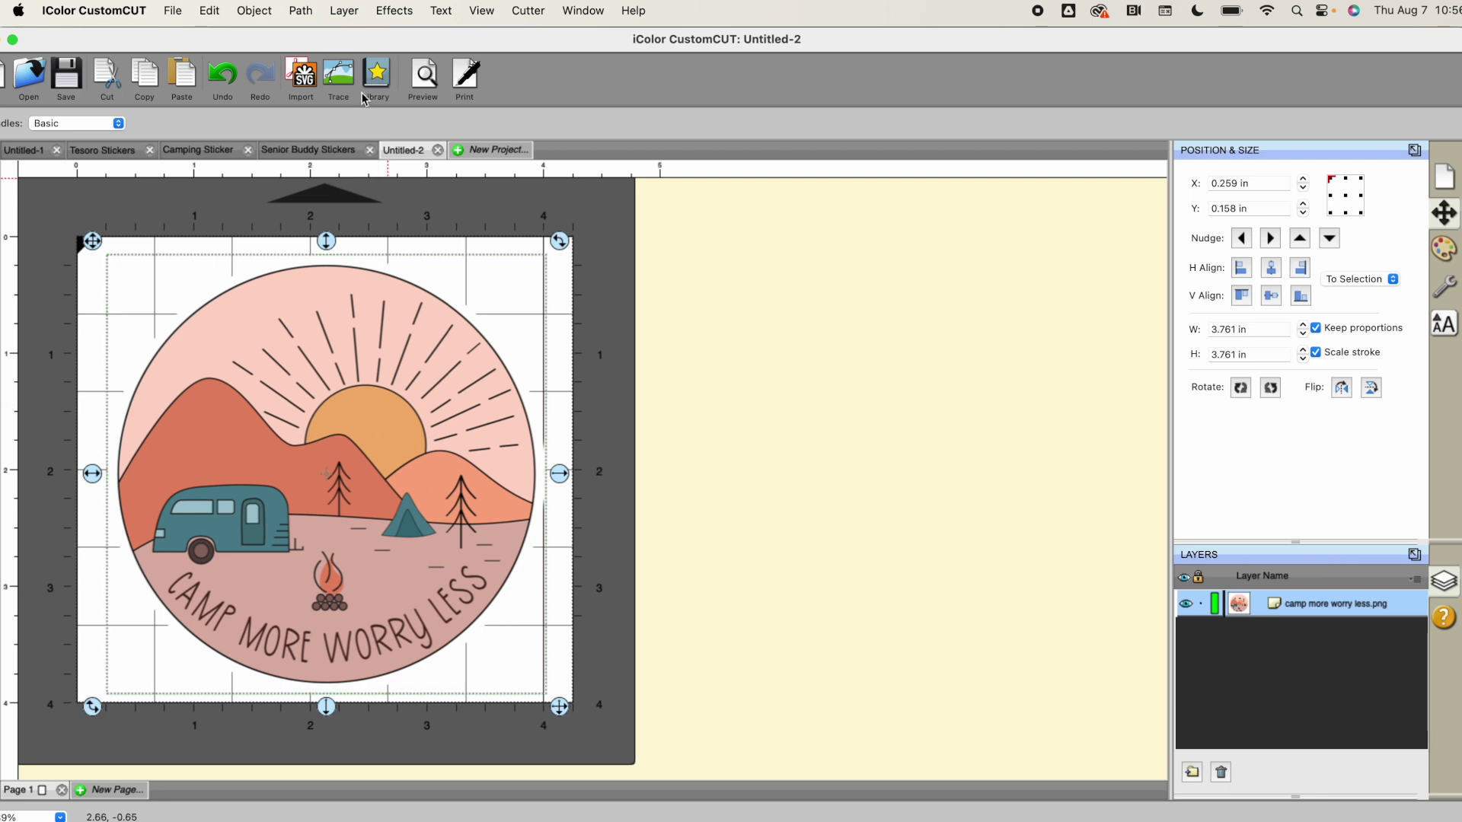
- Trace the artwork's circular outline in monochrome and offset the traced path outward by 0.100 in with the Regular type
left_click(339, 84)
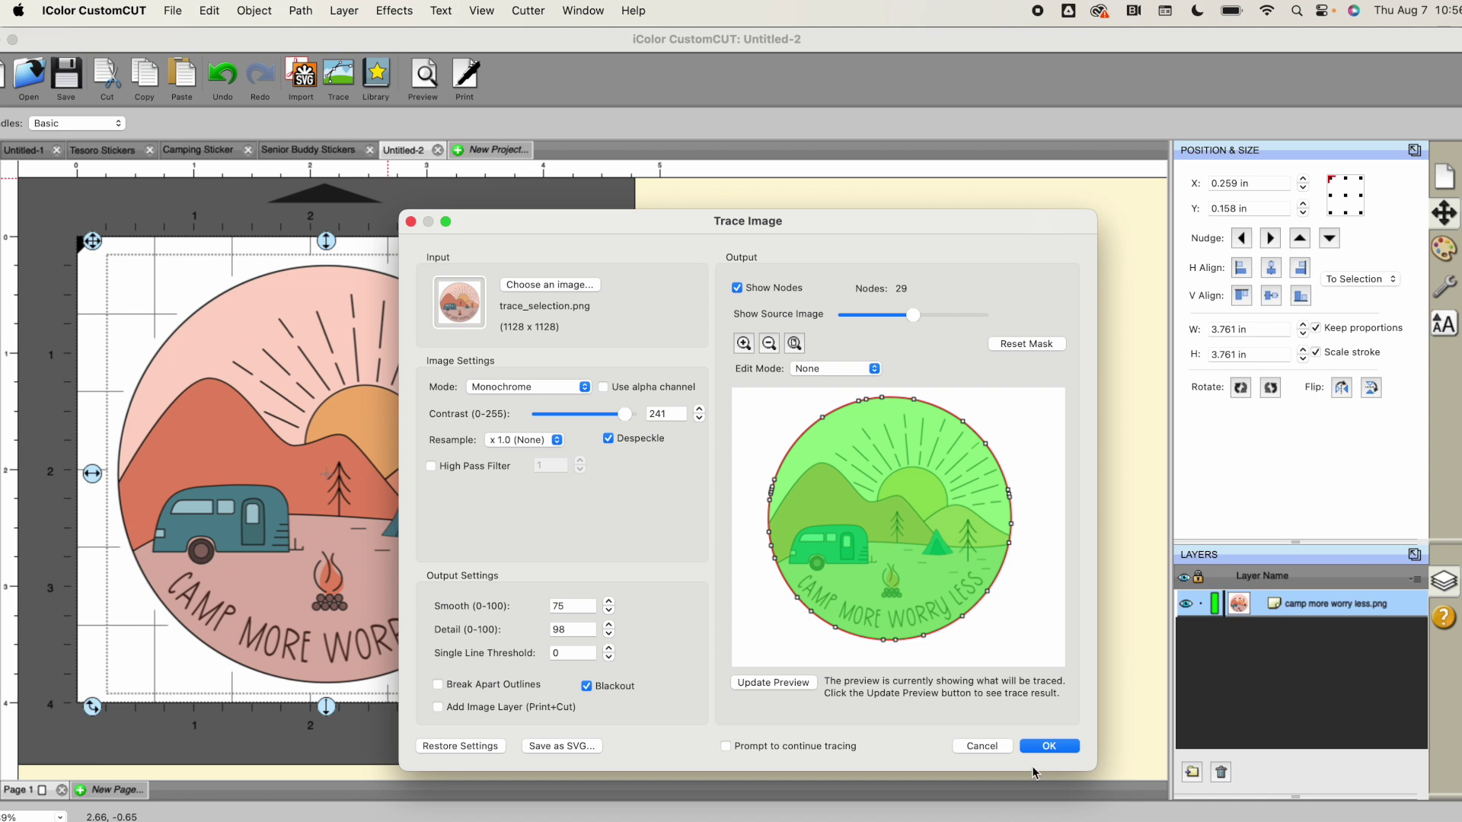
left_click(1048, 746)
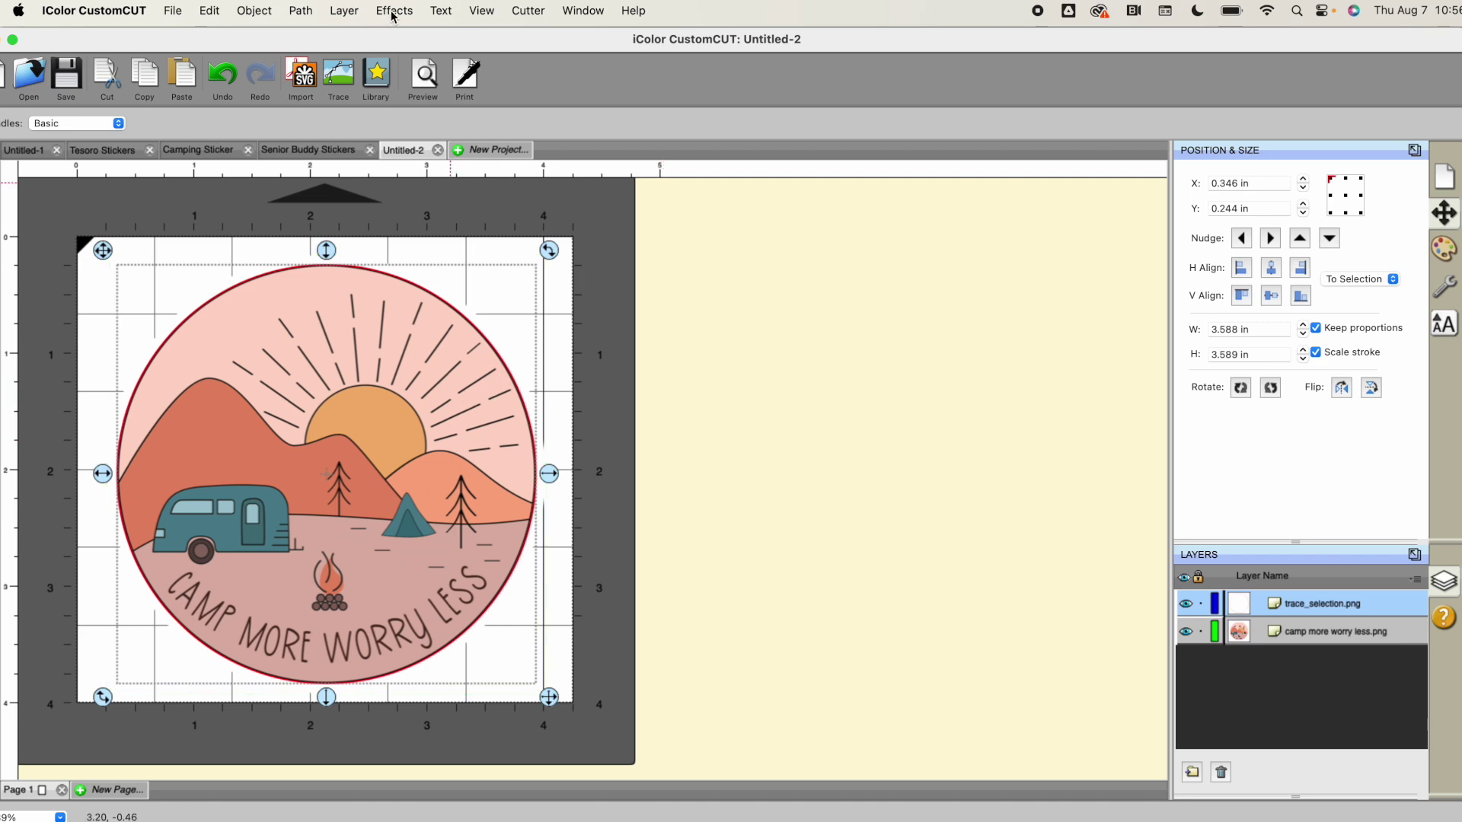
left_click(300, 11)
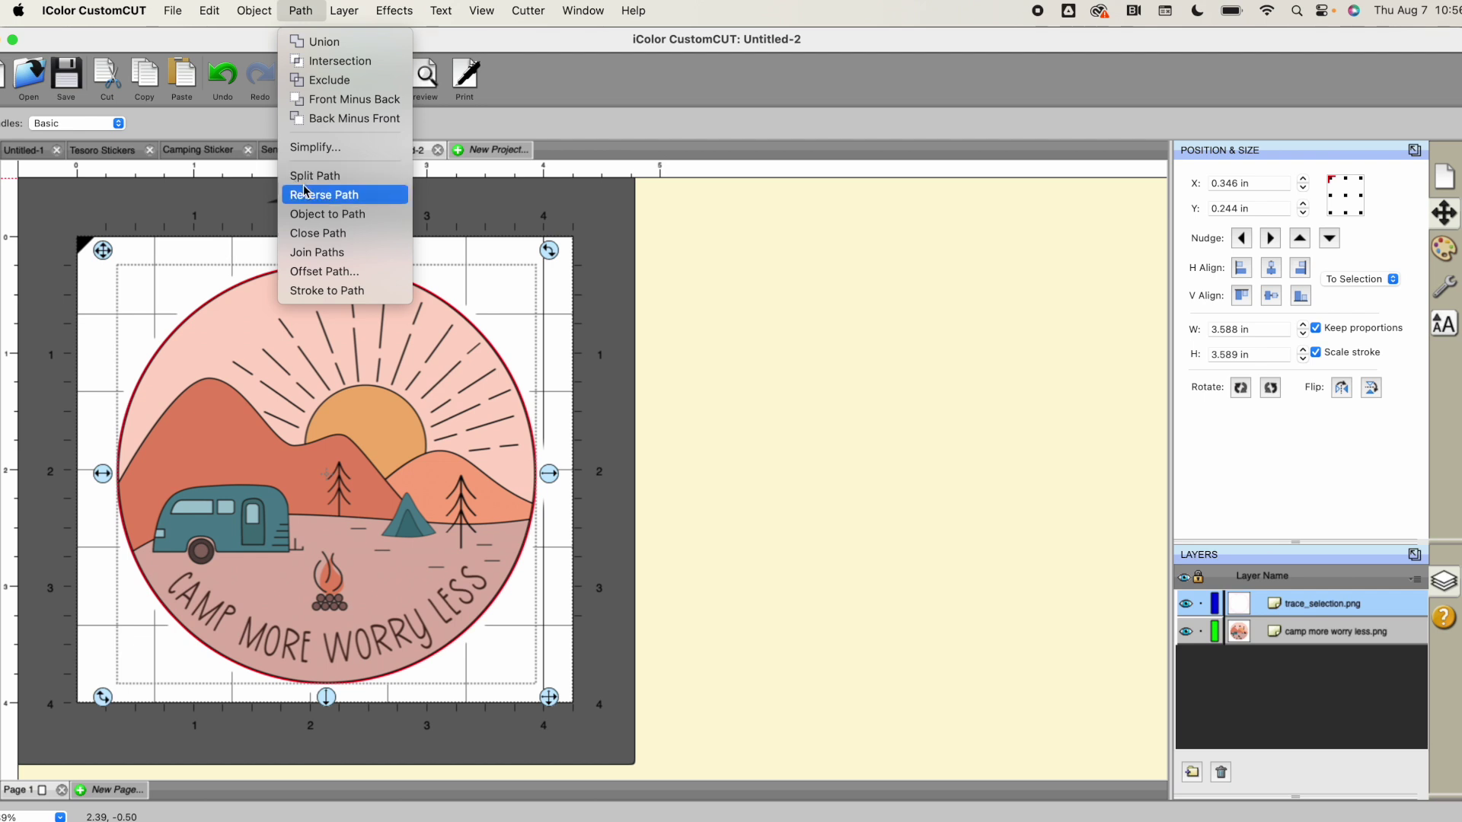
left_click(303, 275)
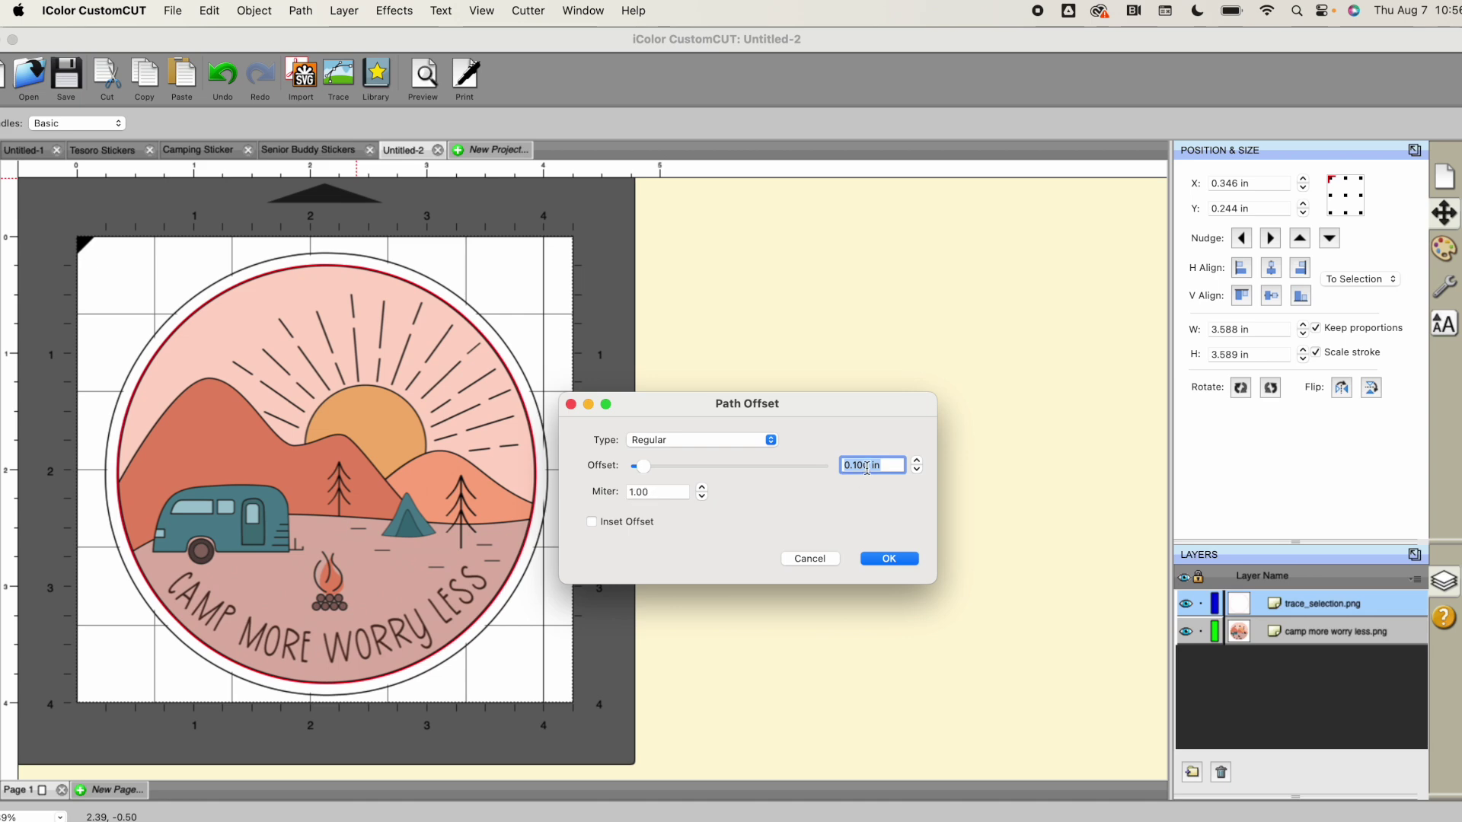
left_click(888, 560)
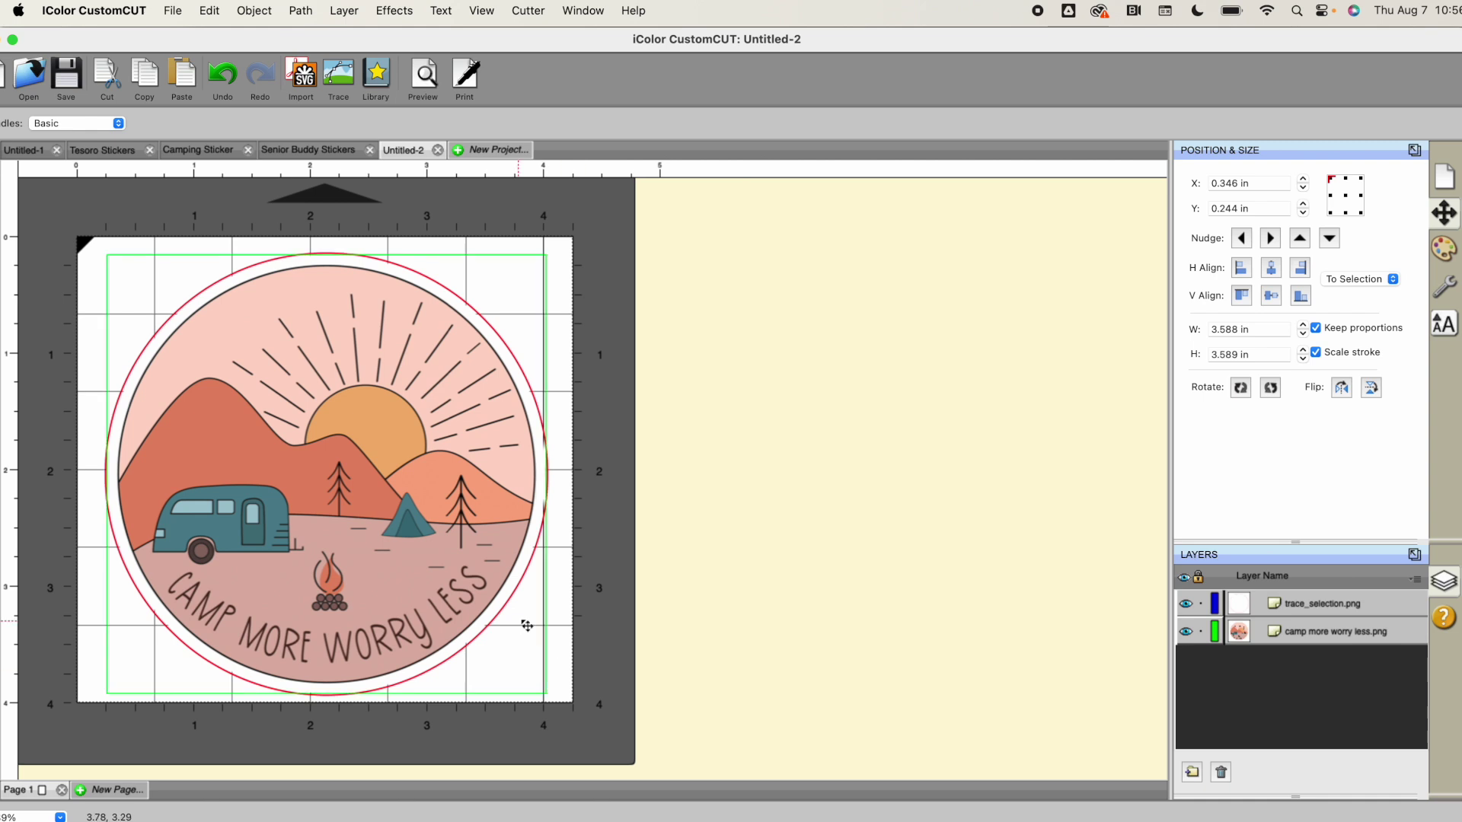
- Reposition the artwork inside the offset cut line at about X 0.24 in, Y 0.135 in, and deselect it
left_click(586, 527)
left_click(500, 524)
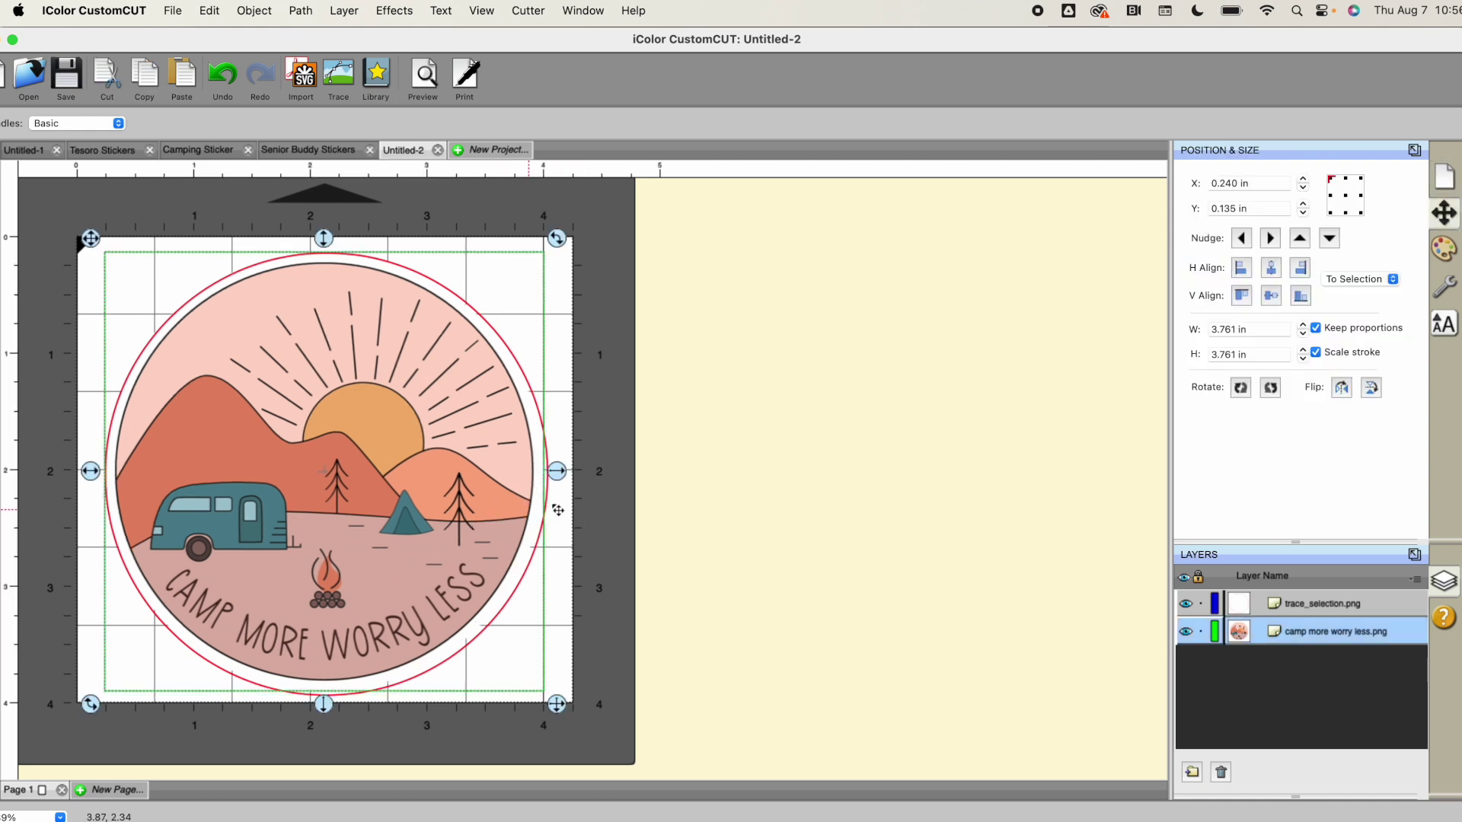
left_click(602, 508)
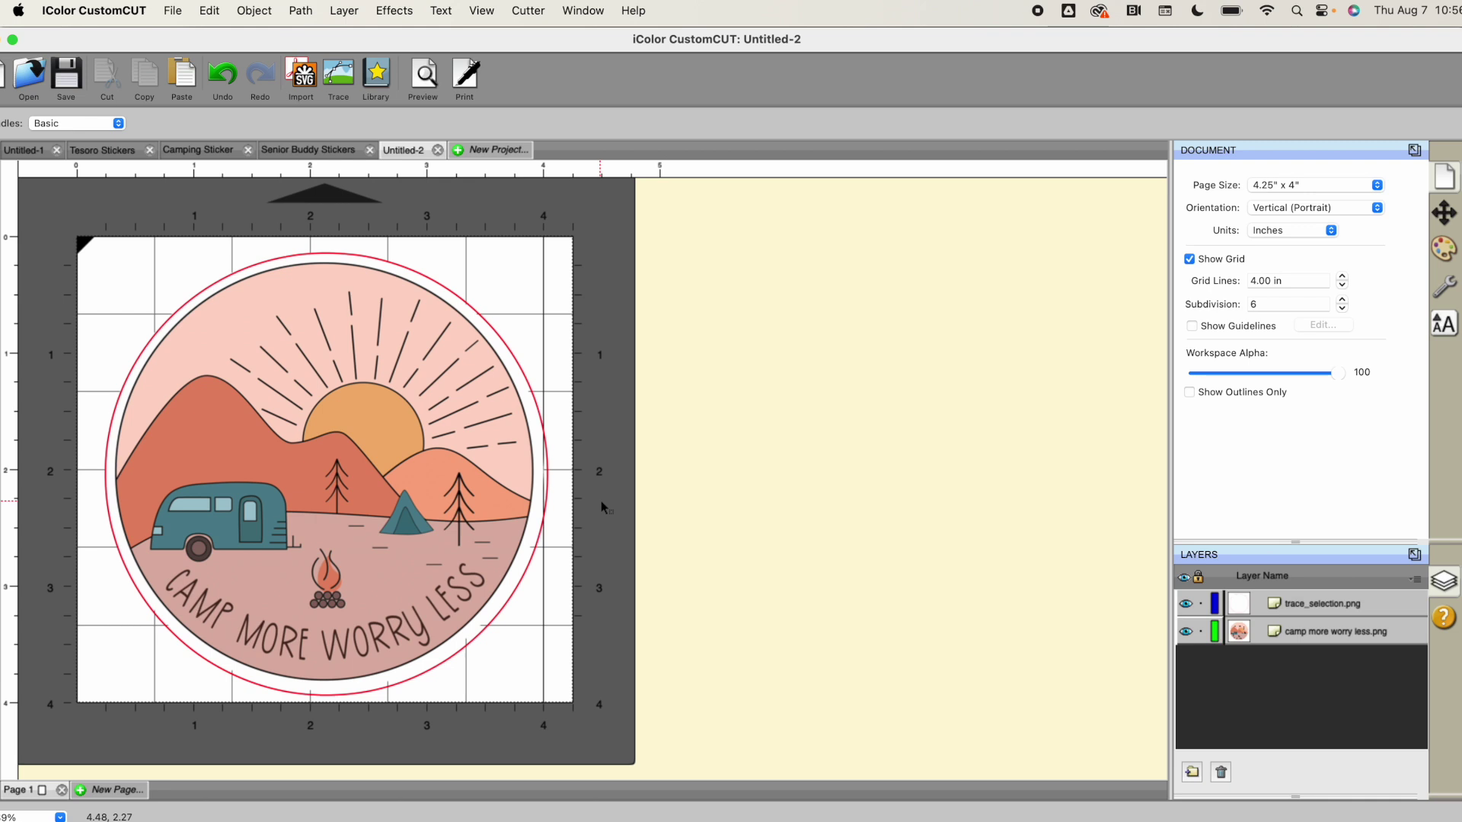
left_click(399, 481)
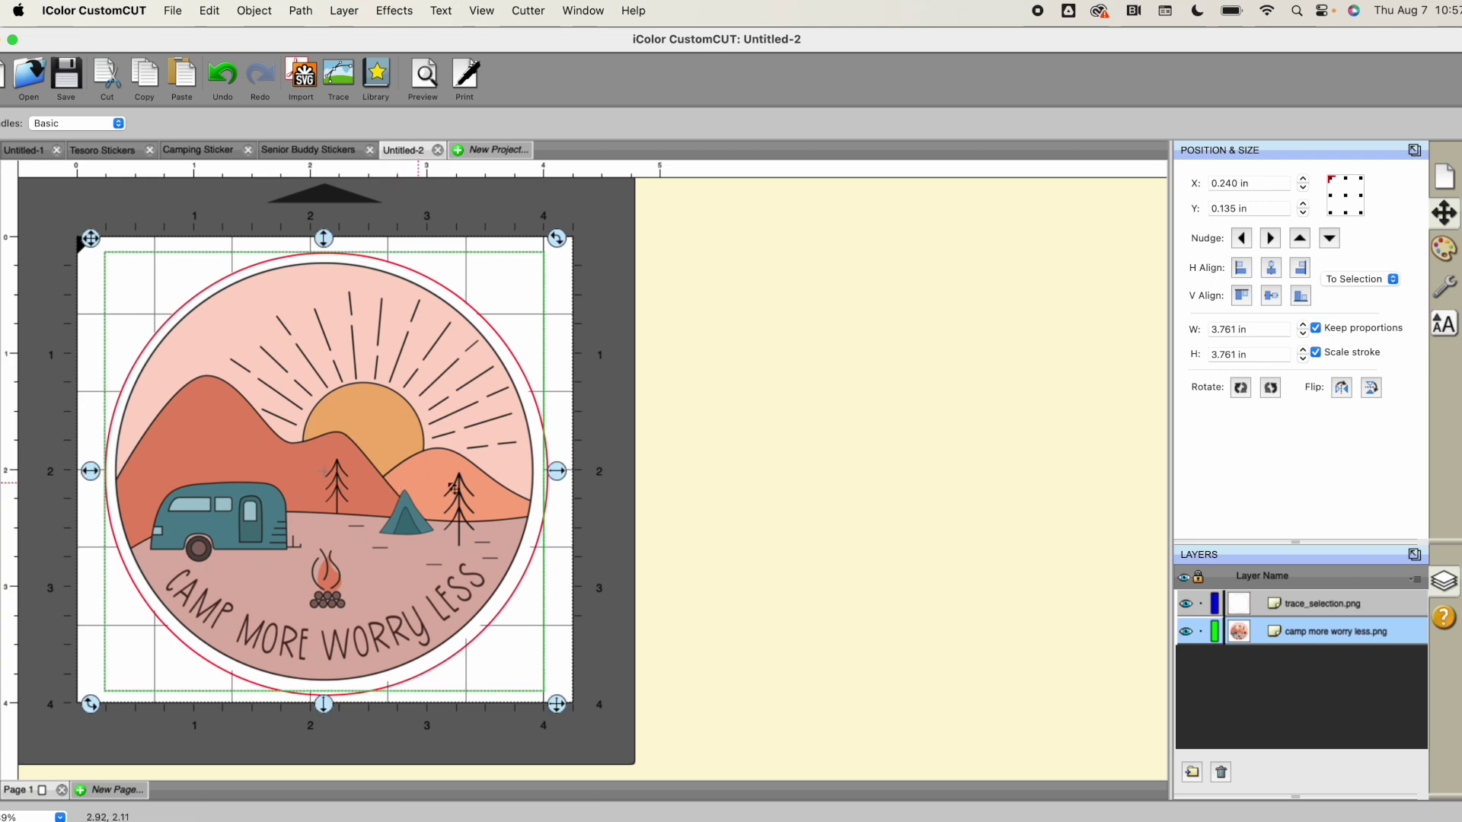
left_click(604, 499)
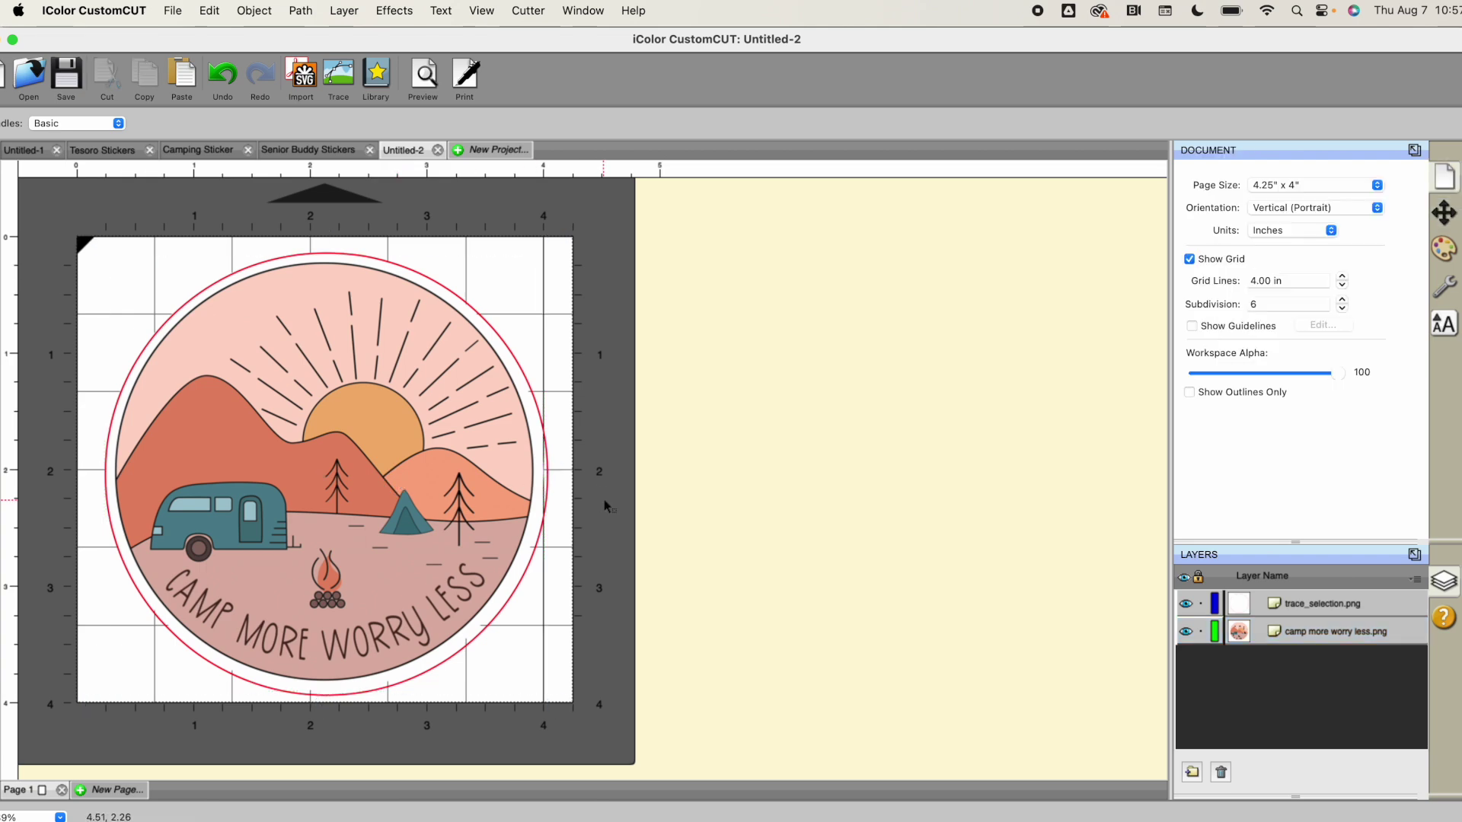
- Set up a print job on the UniNet iColor250 with 10 copies in Print+Cut mode
left_click(479, 79)
left_click(787, 252)
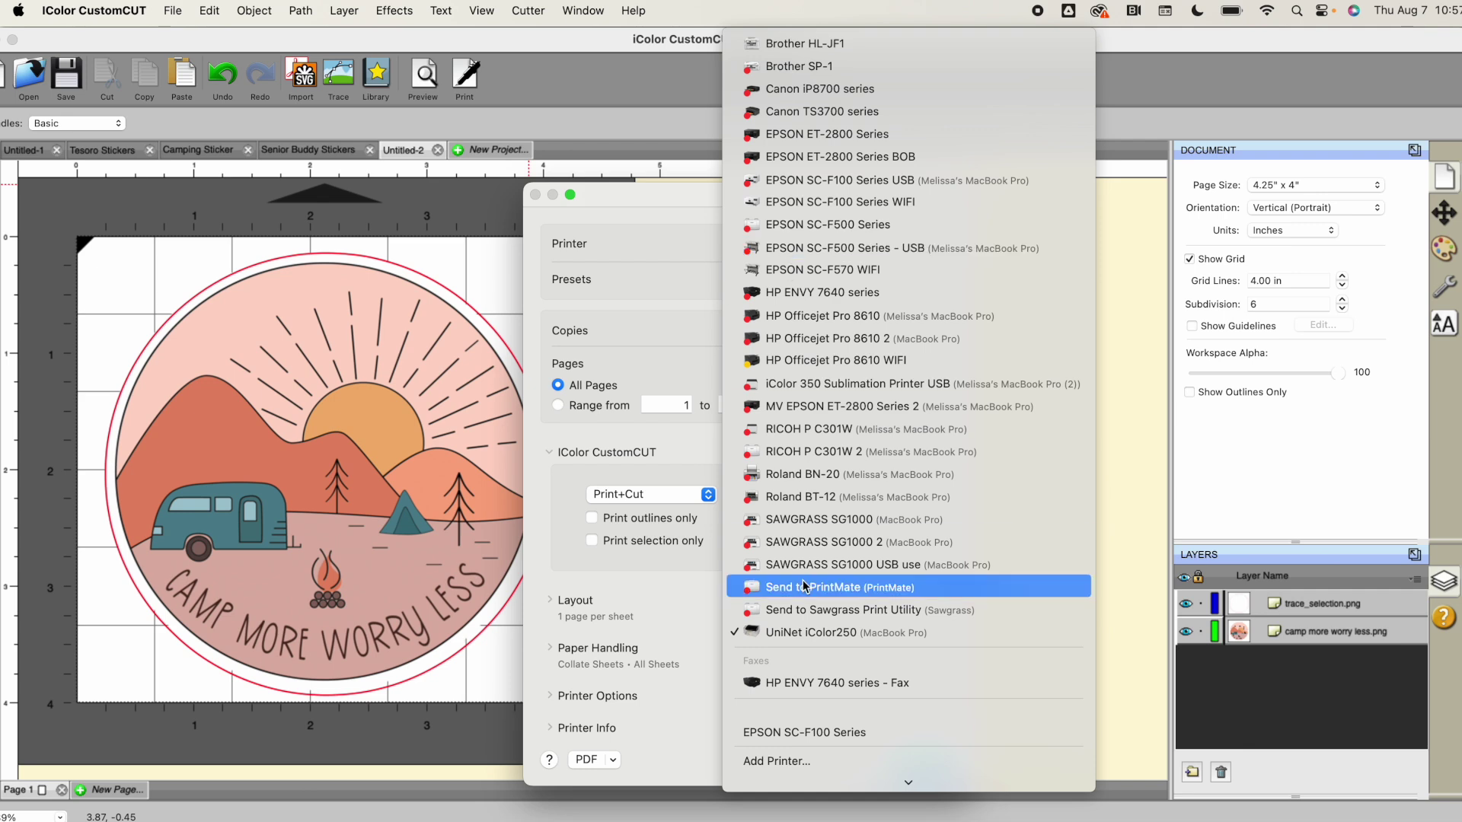
left_click(789, 634)
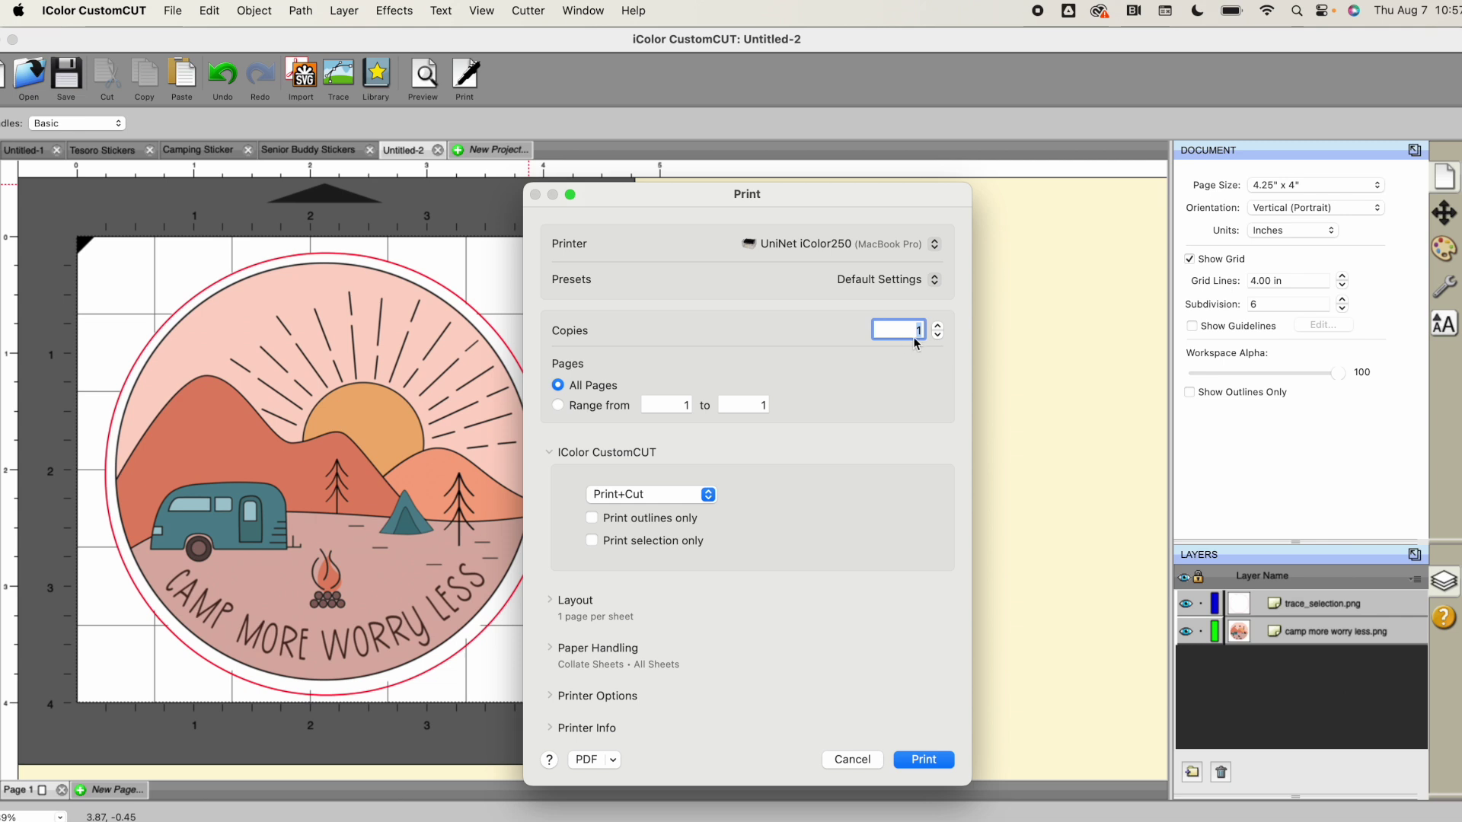
type("10")
scroll(860, 411, "down", 1)
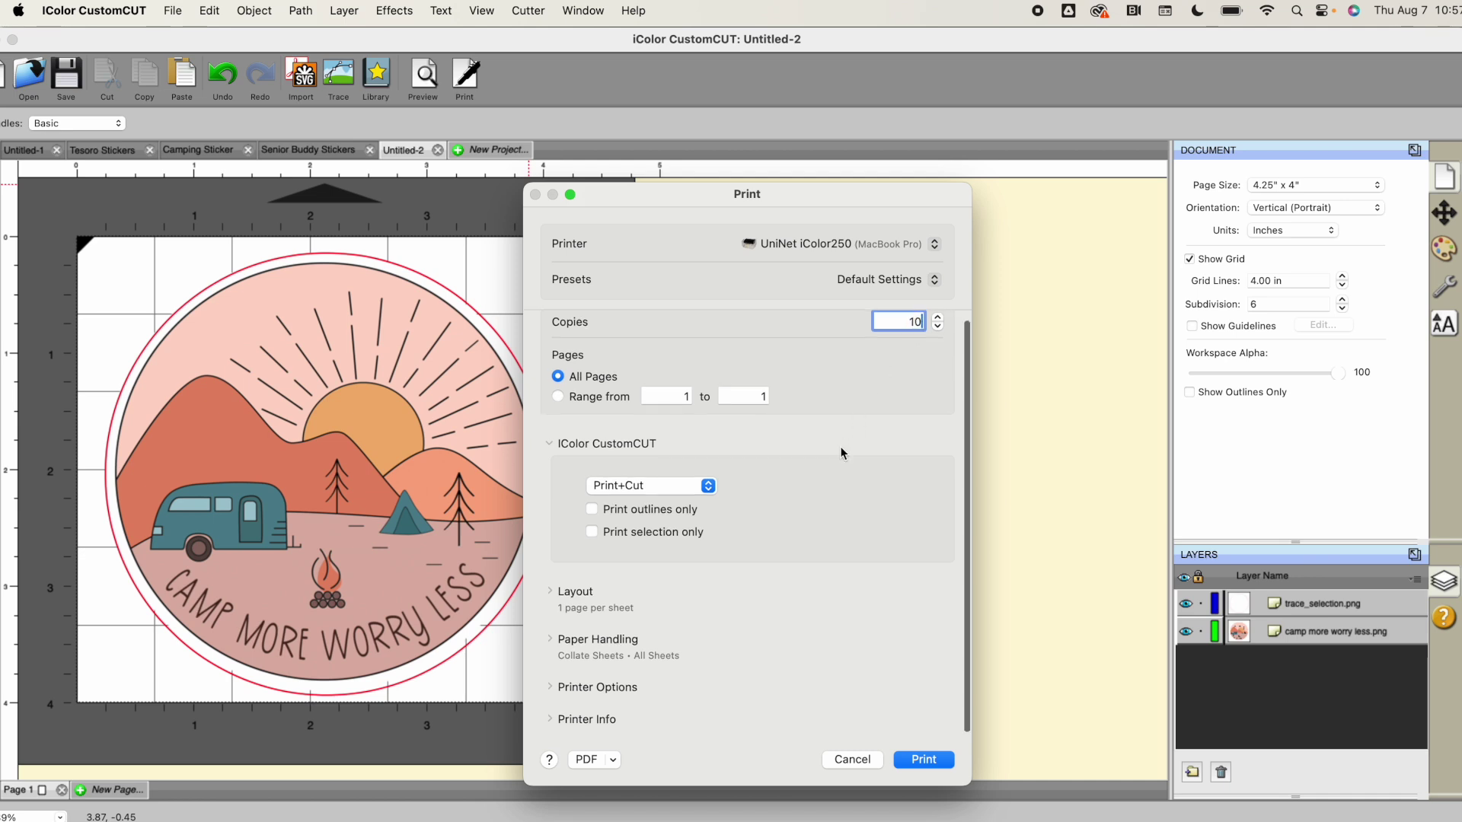
left_click(665, 495)
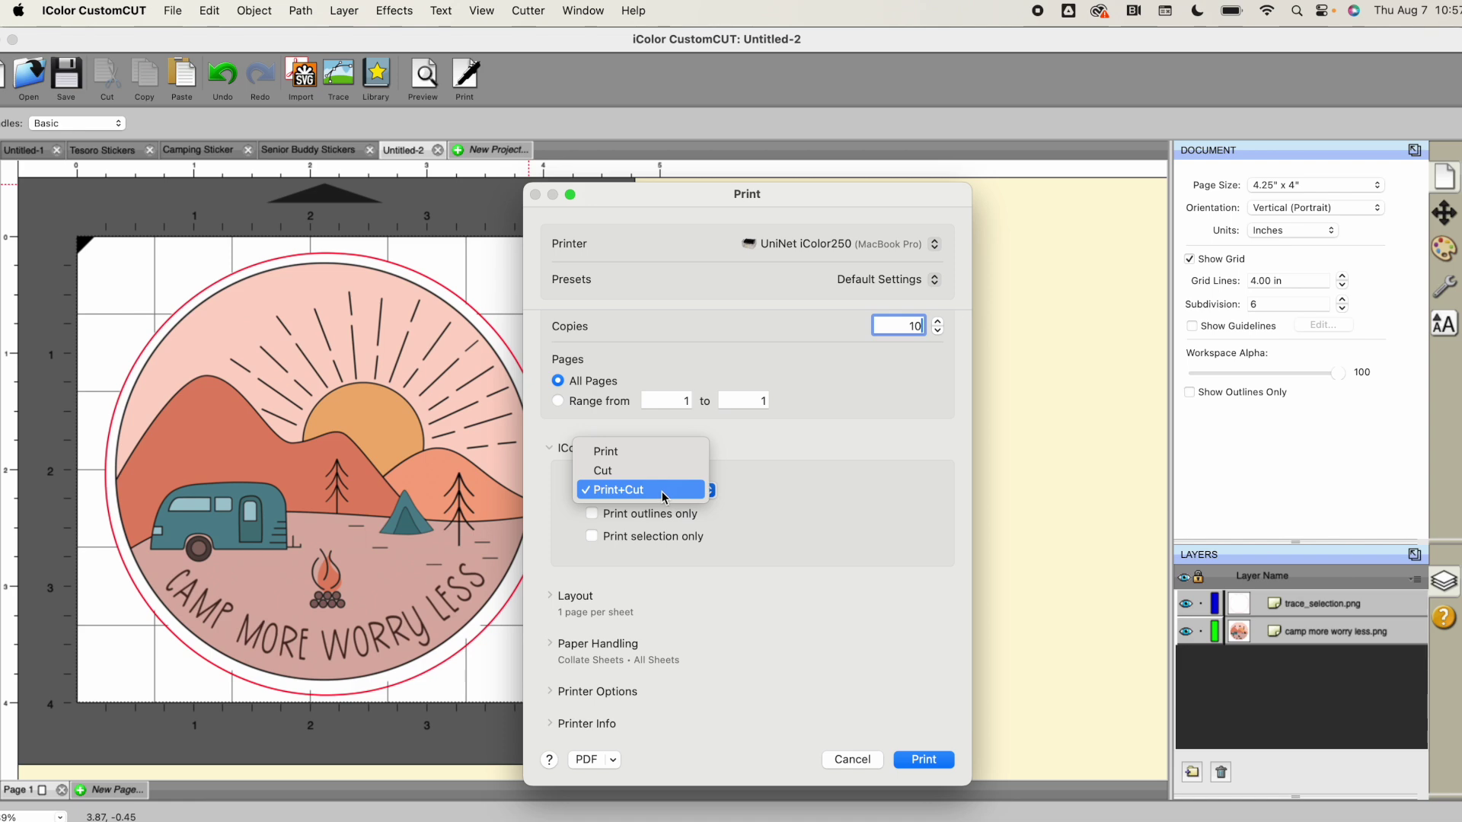
left_click(661, 491)
- Check the page layout options of the print job and collapse the reviewed sections
left_click(547, 599)
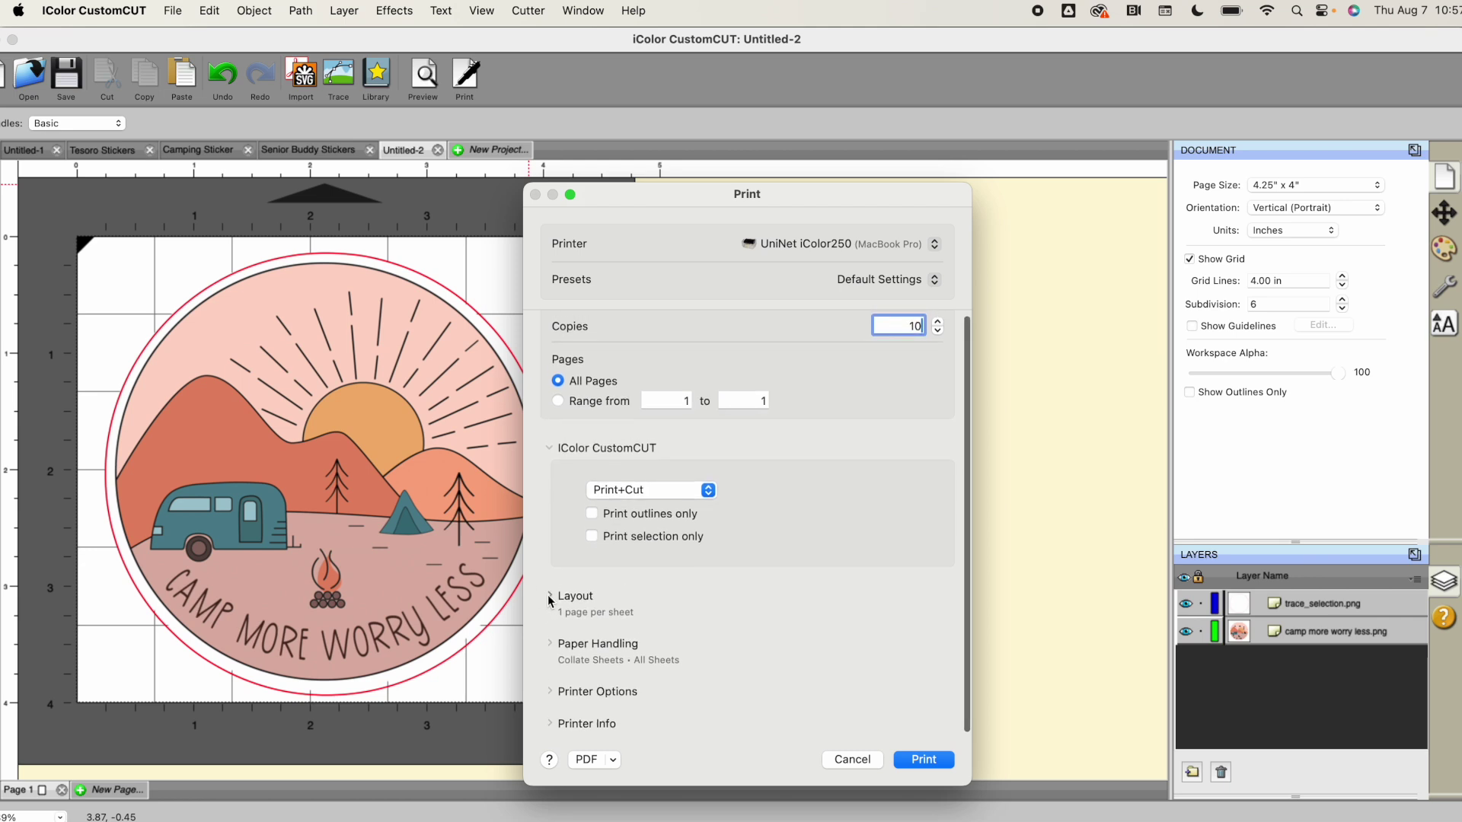
scroll(598, 569, "down", 5)
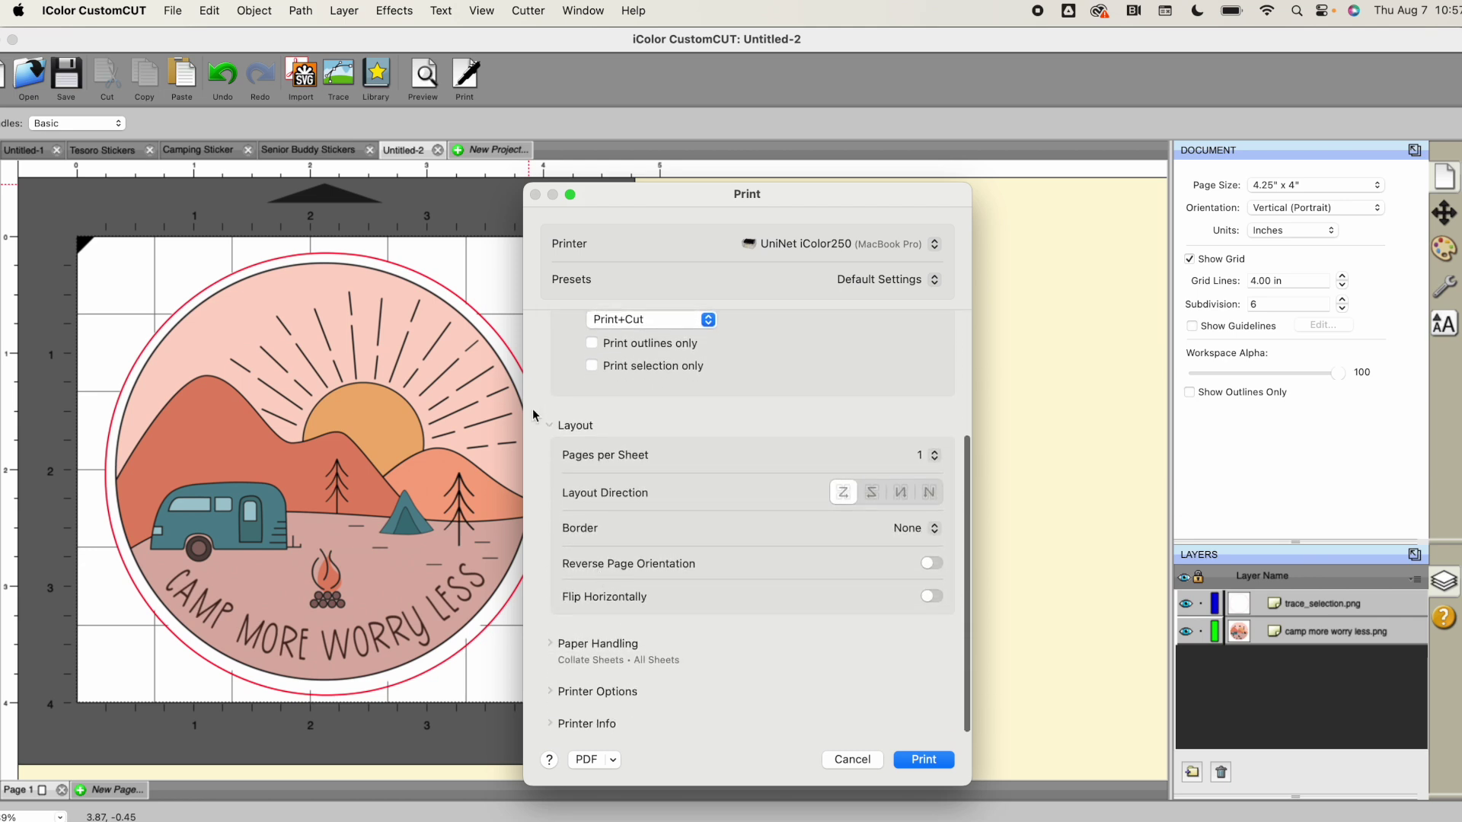
left_click(547, 420)
left_click(548, 445)
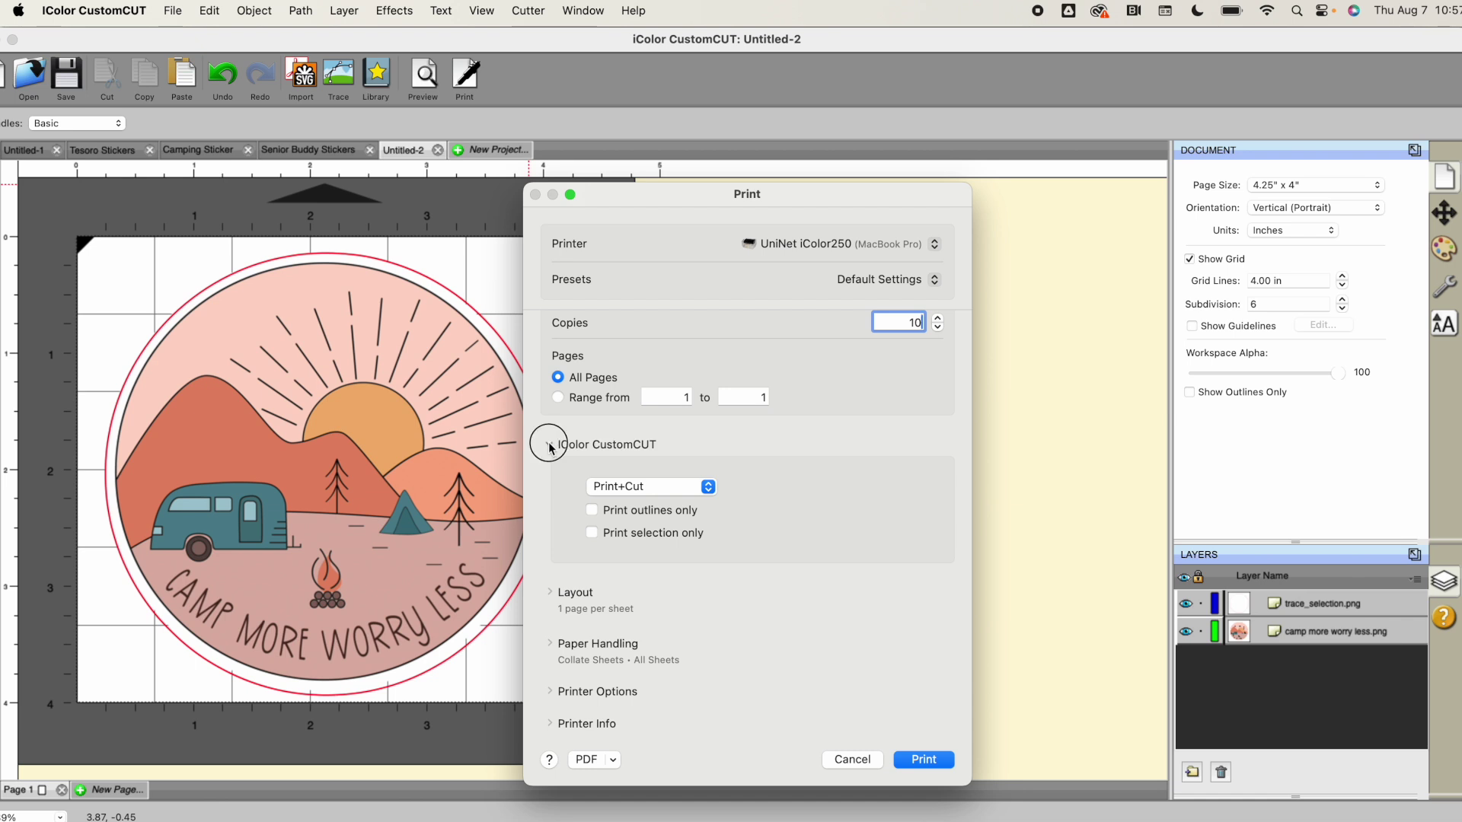
- Set the printer features to Quality4 (Best) print quality and Pigment - ICC Gloss Premium color matching
left_click(552, 592)
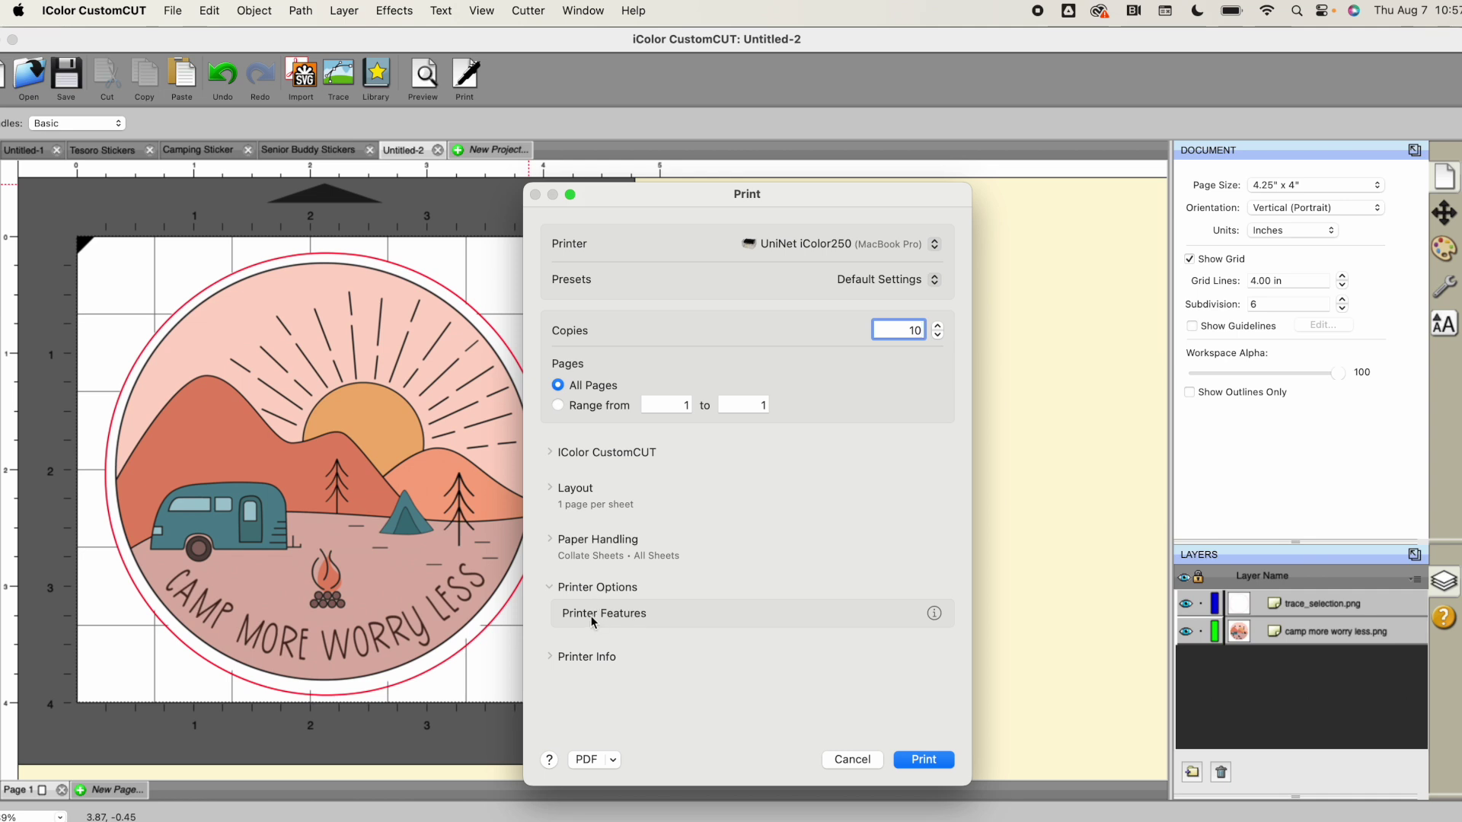
left_click(933, 614)
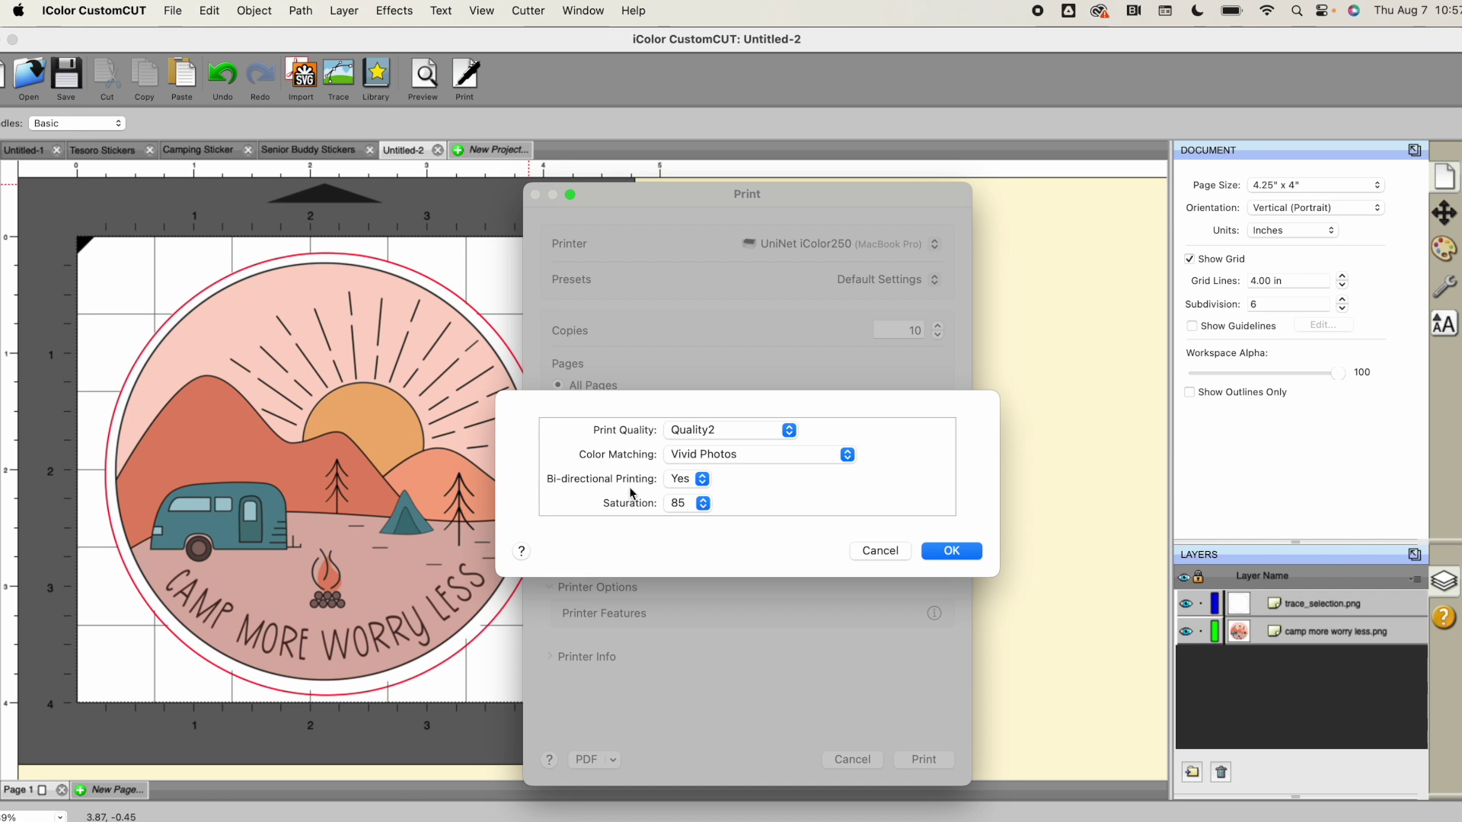
left_click(708, 434)
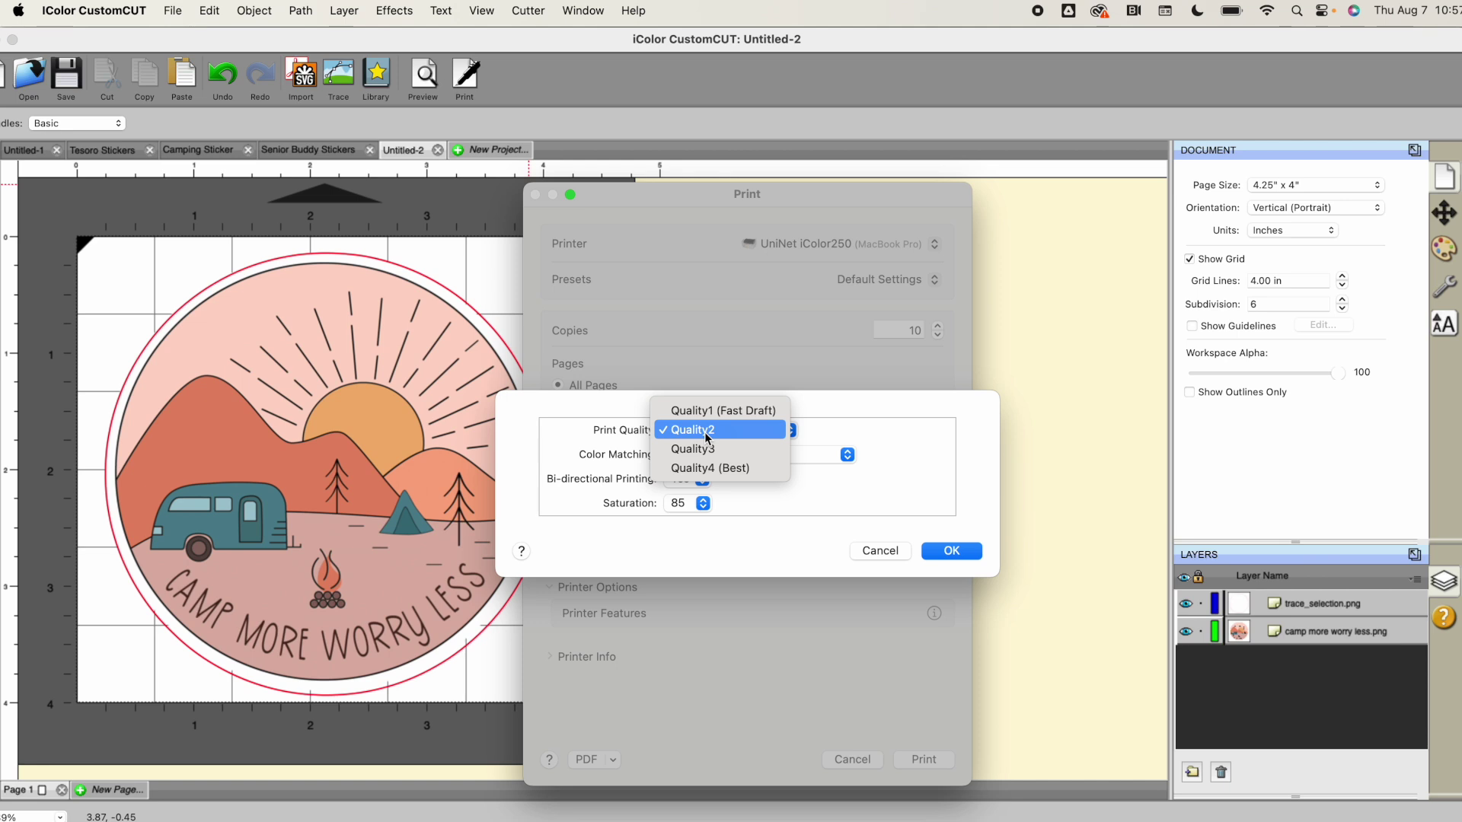
left_click(697, 472)
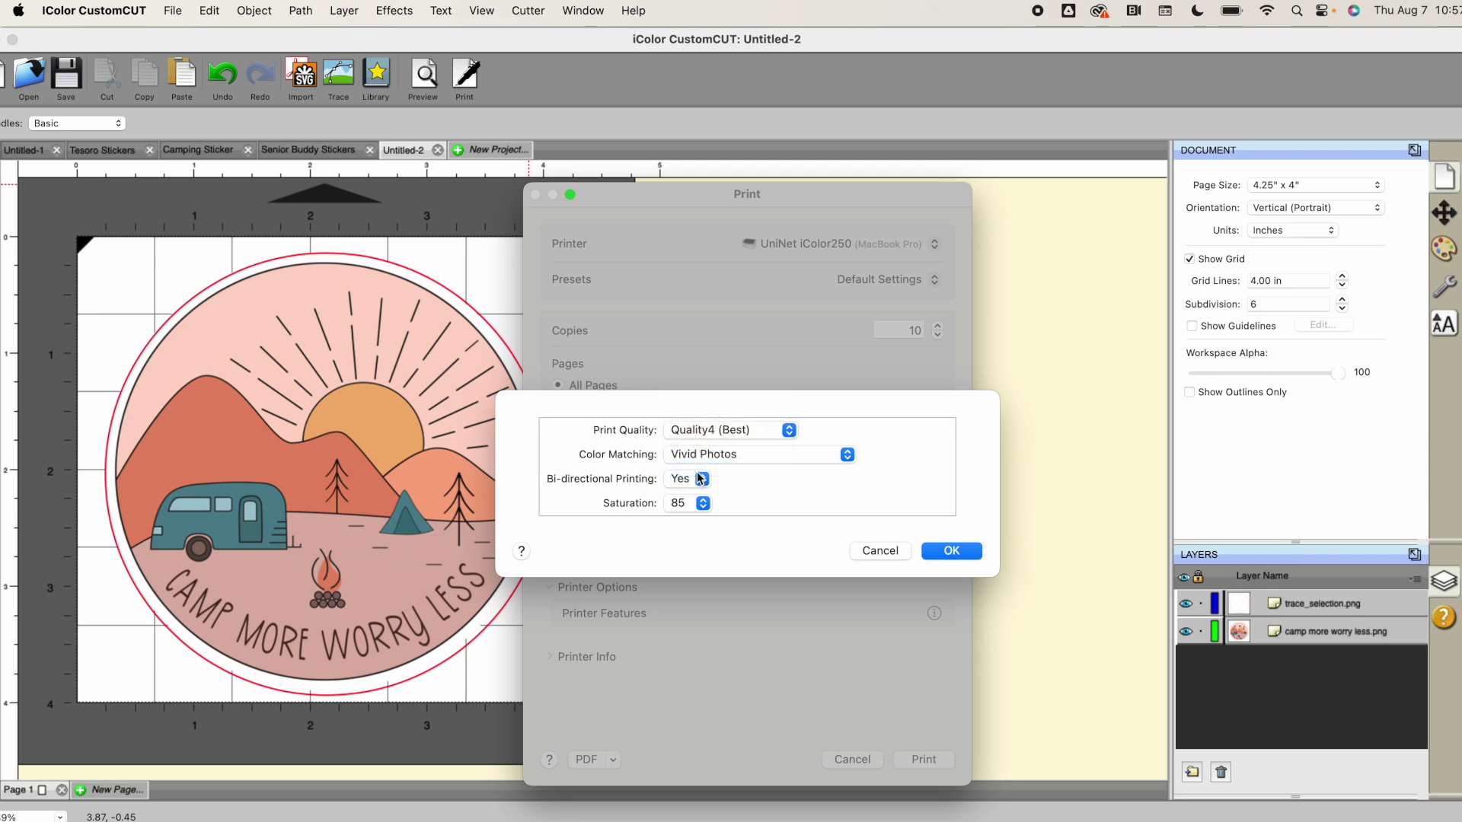
left_click(692, 455)
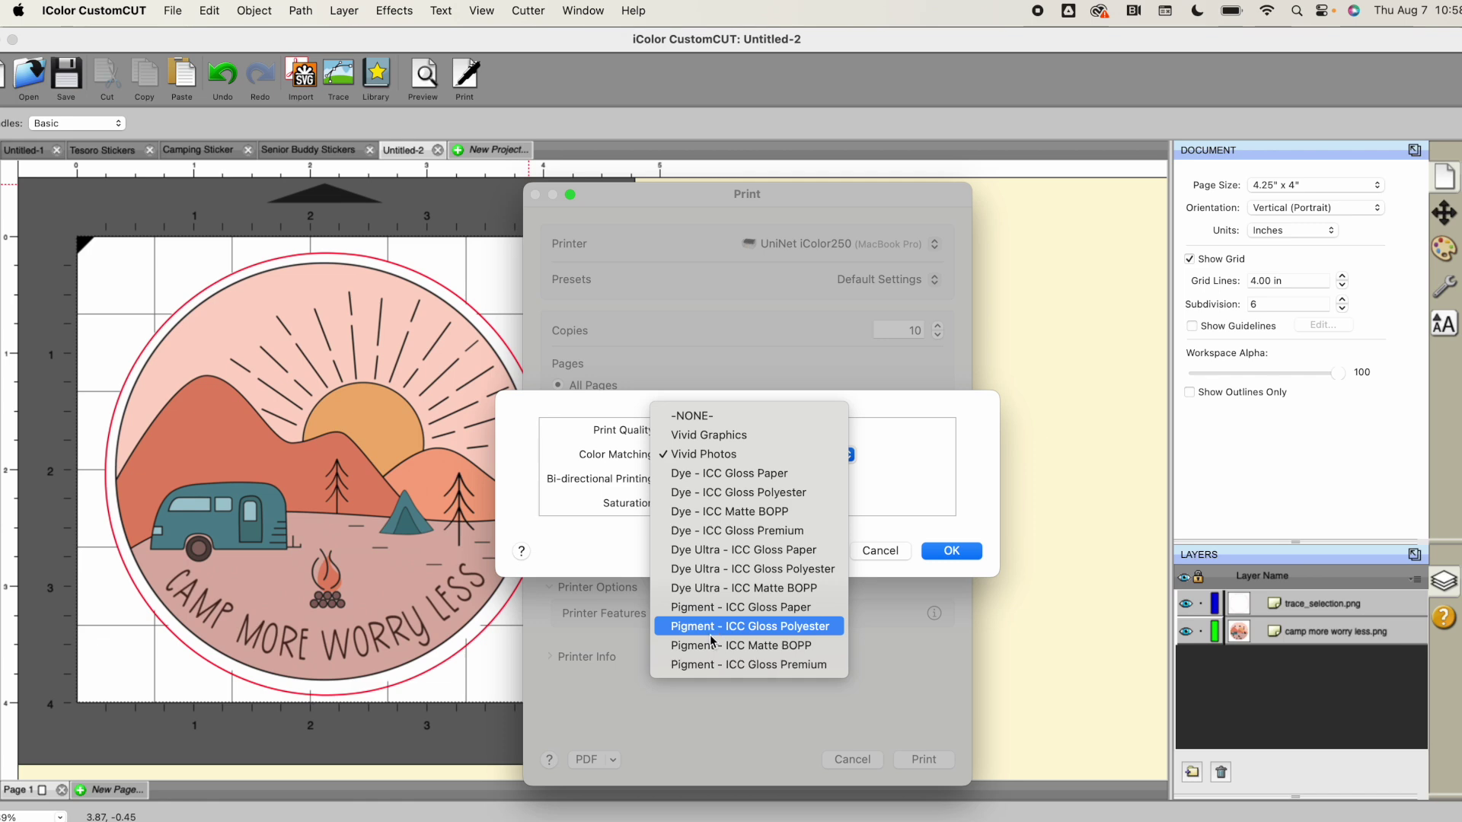
left_click(711, 664)
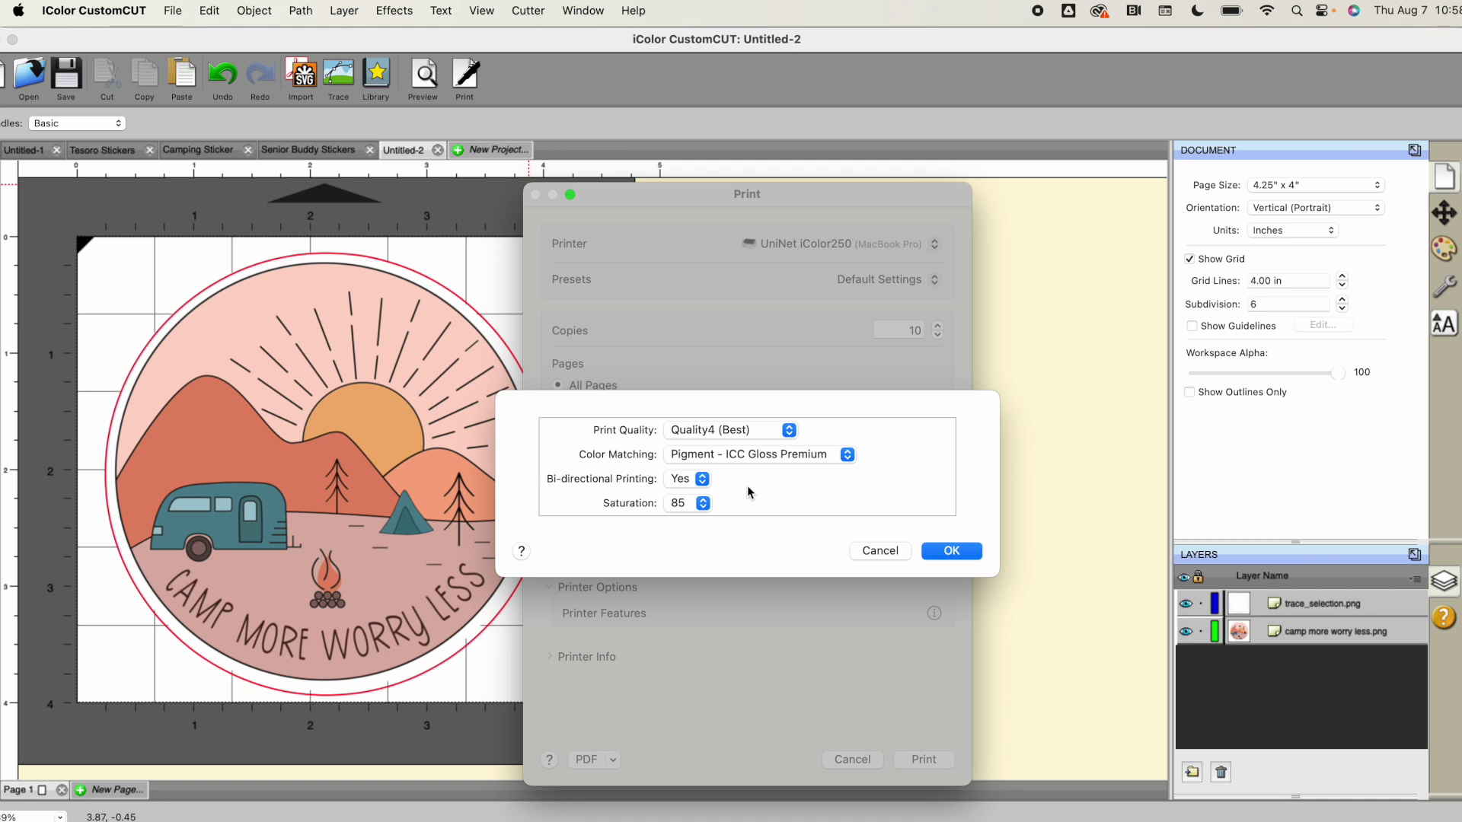
left_click(680, 487)
left_click(961, 551)
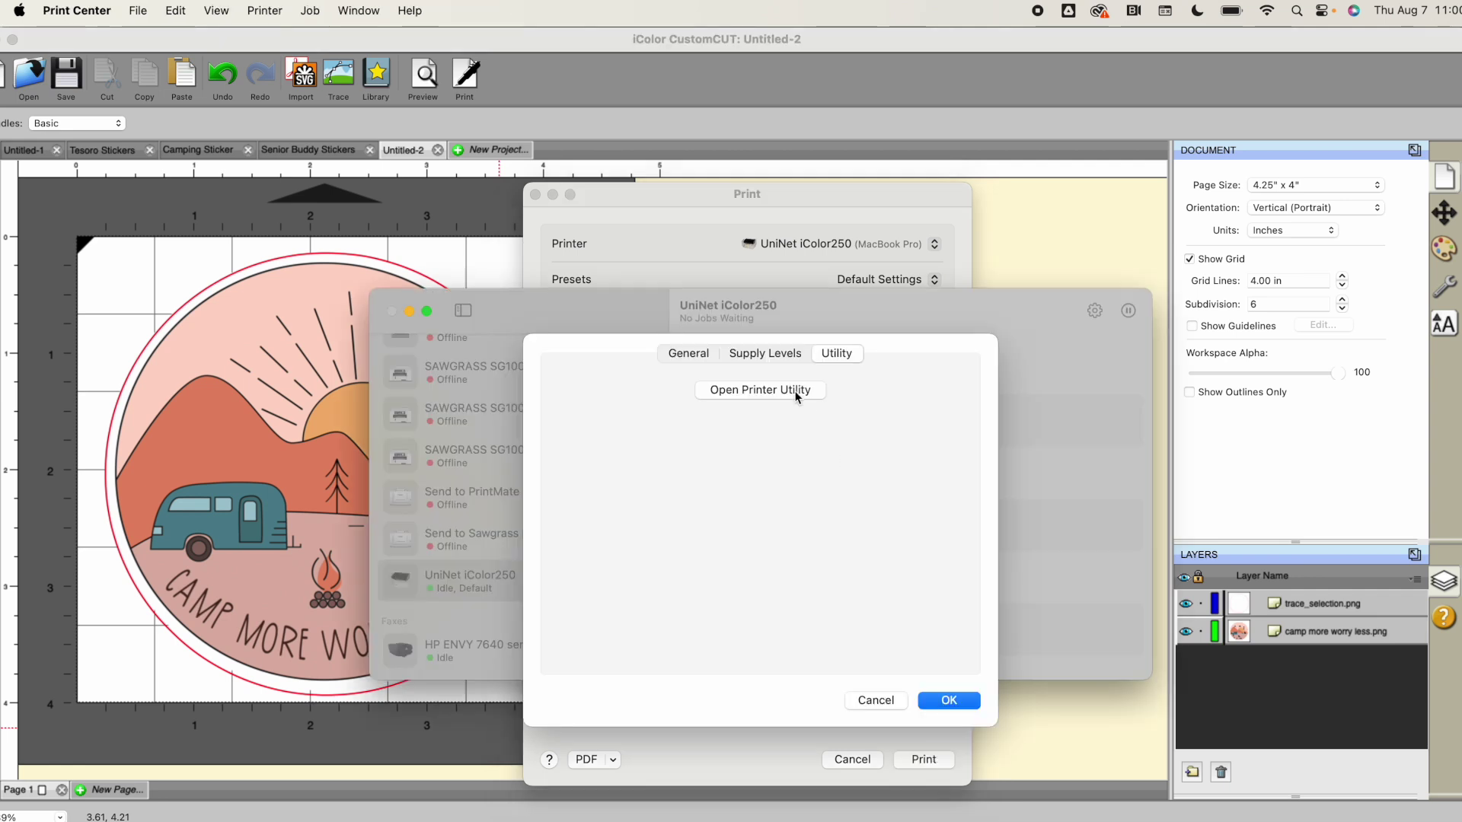
- Open the iColor250 printer utility and review its cartridge pages, label offsets and sensor mode settings
left_click(787, 390)
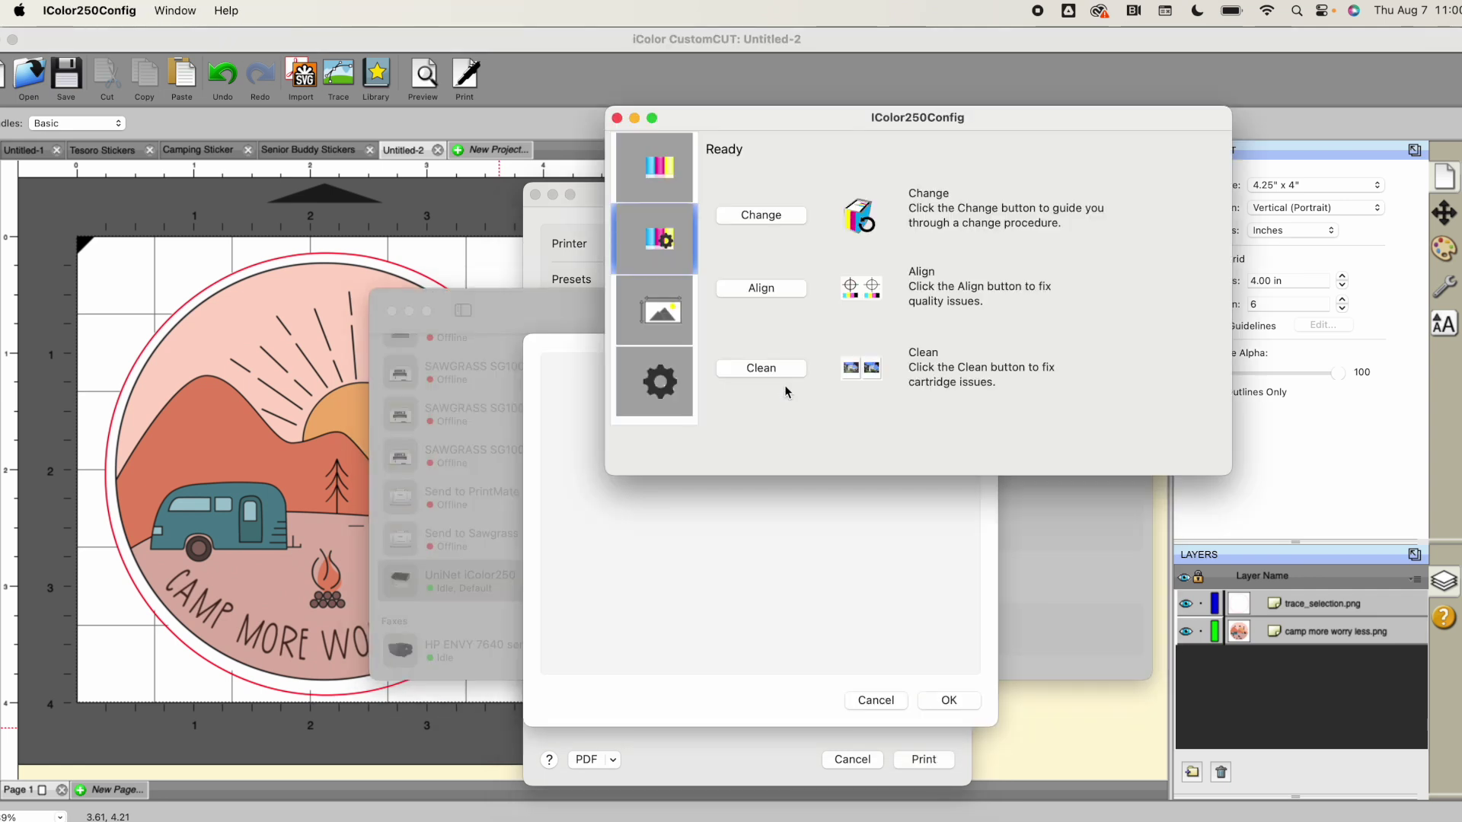
left_click(669, 176)
left_click(673, 232)
left_click(662, 323)
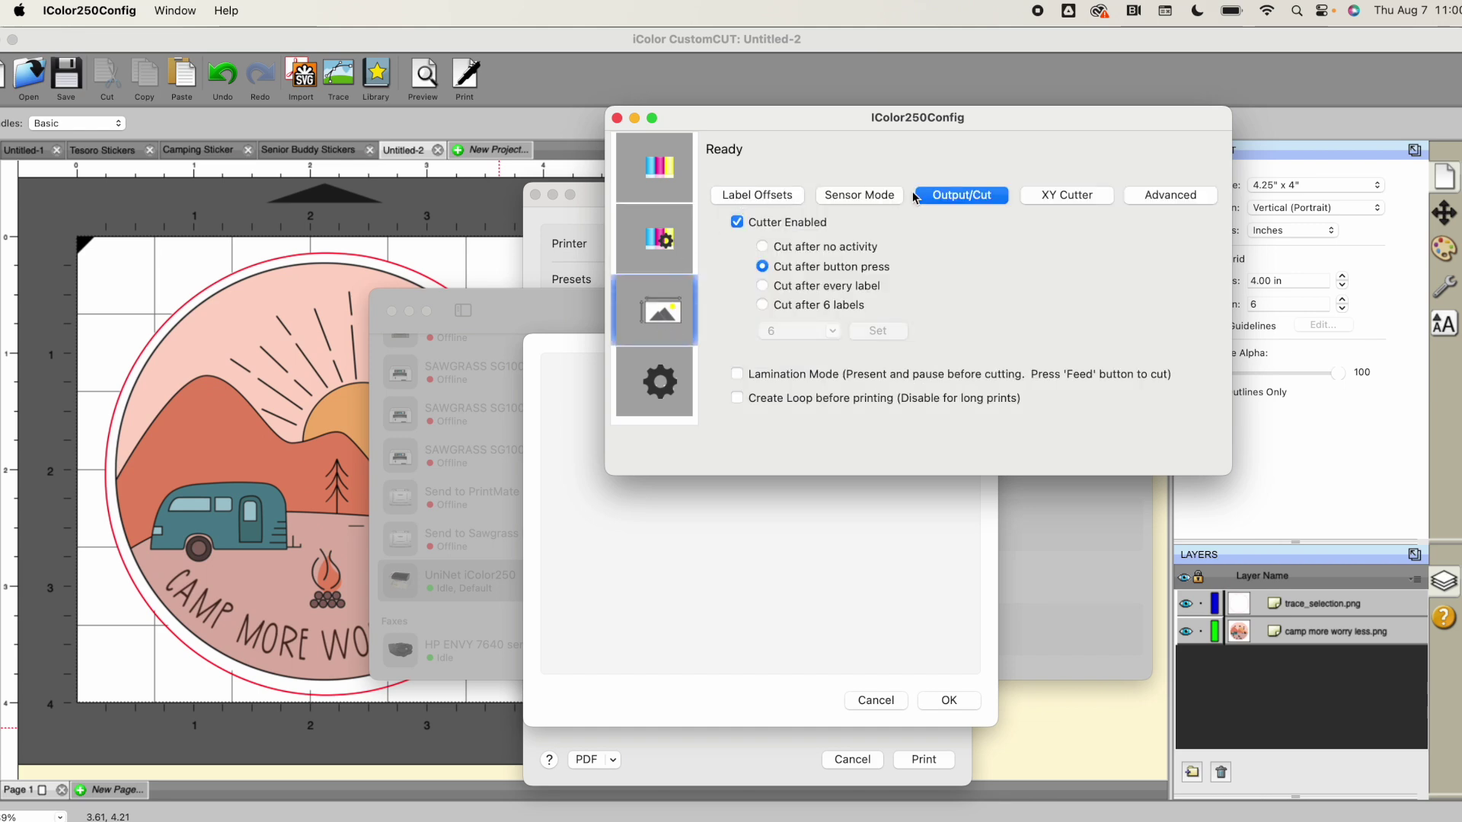
left_click(782, 194)
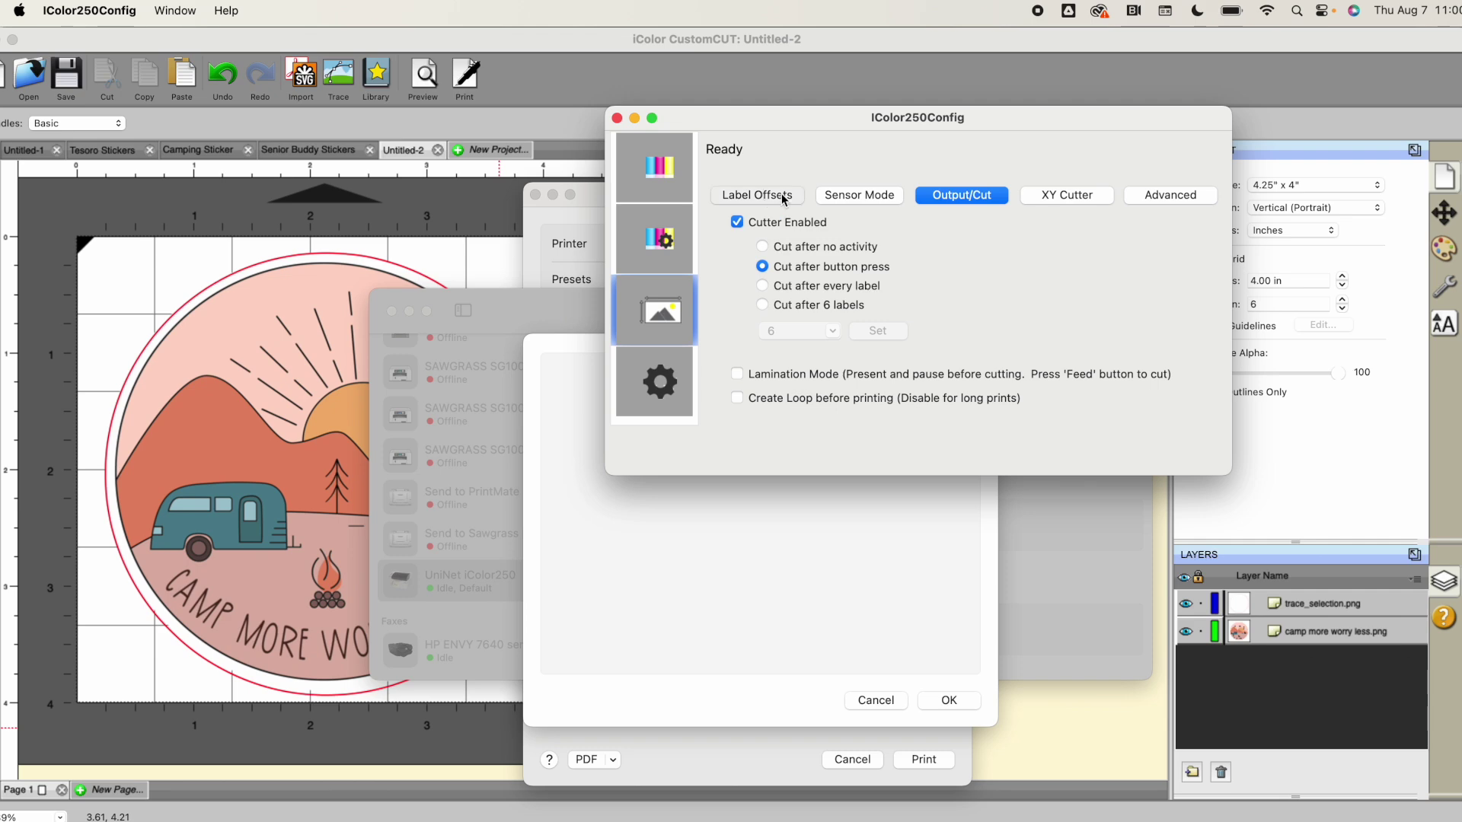
left_click(751, 350)
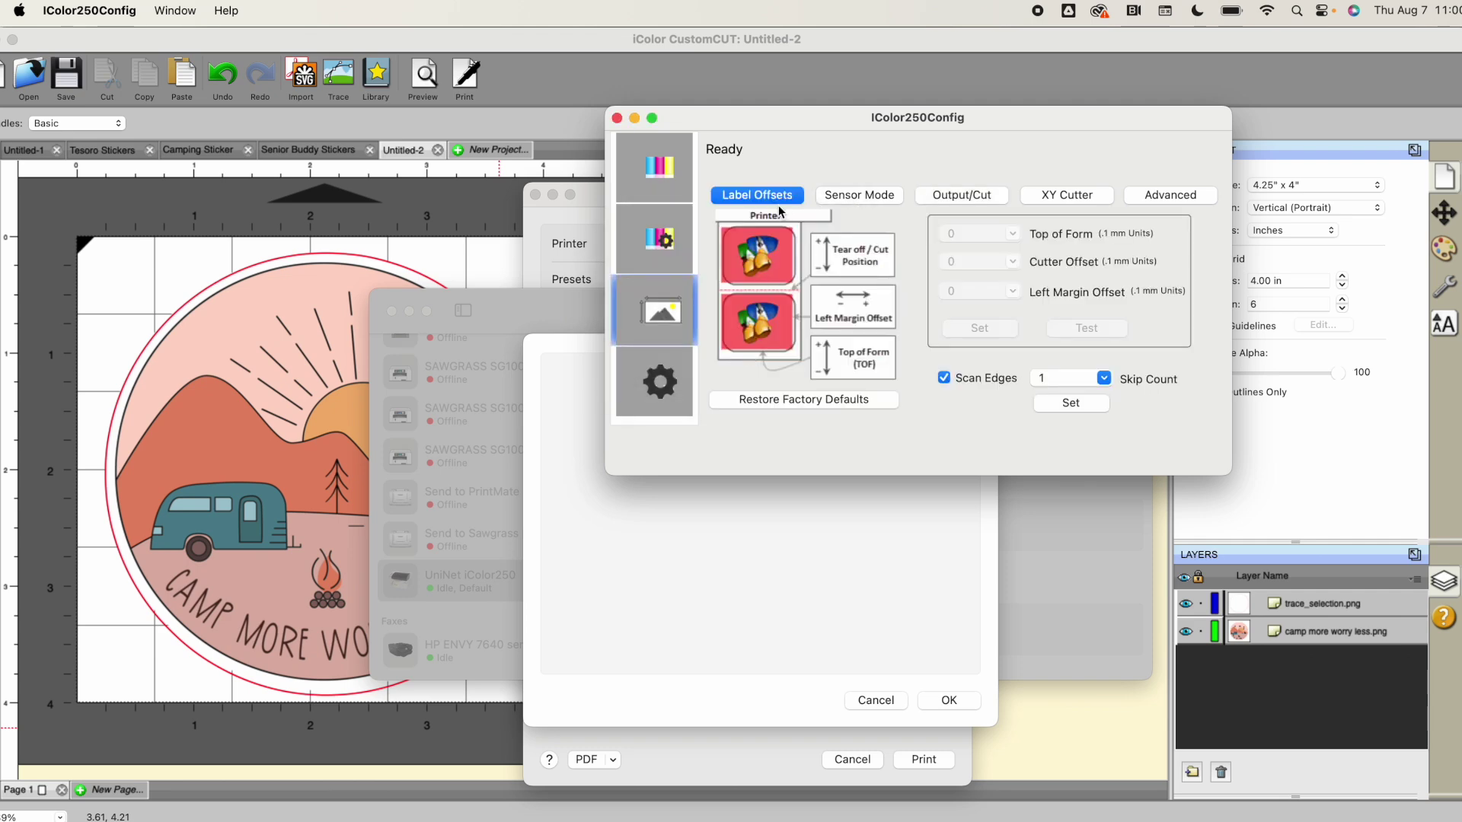
left_click(834, 200)
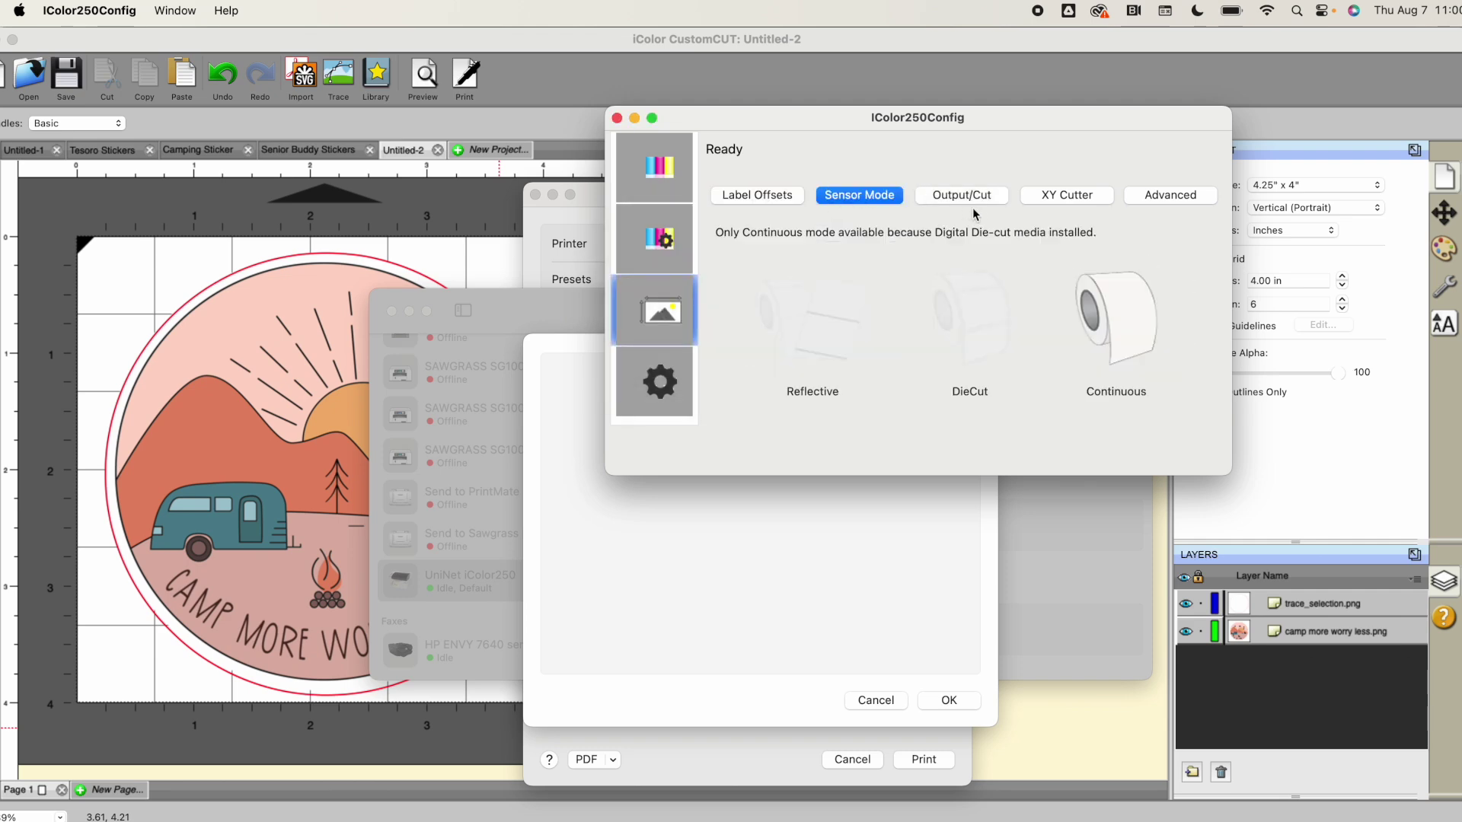
left_click(1102, 291)
- Choose cutting after button press for the enabled cutter and apply the XY cutter settings with knife pressure 4
left_click(949, 201)
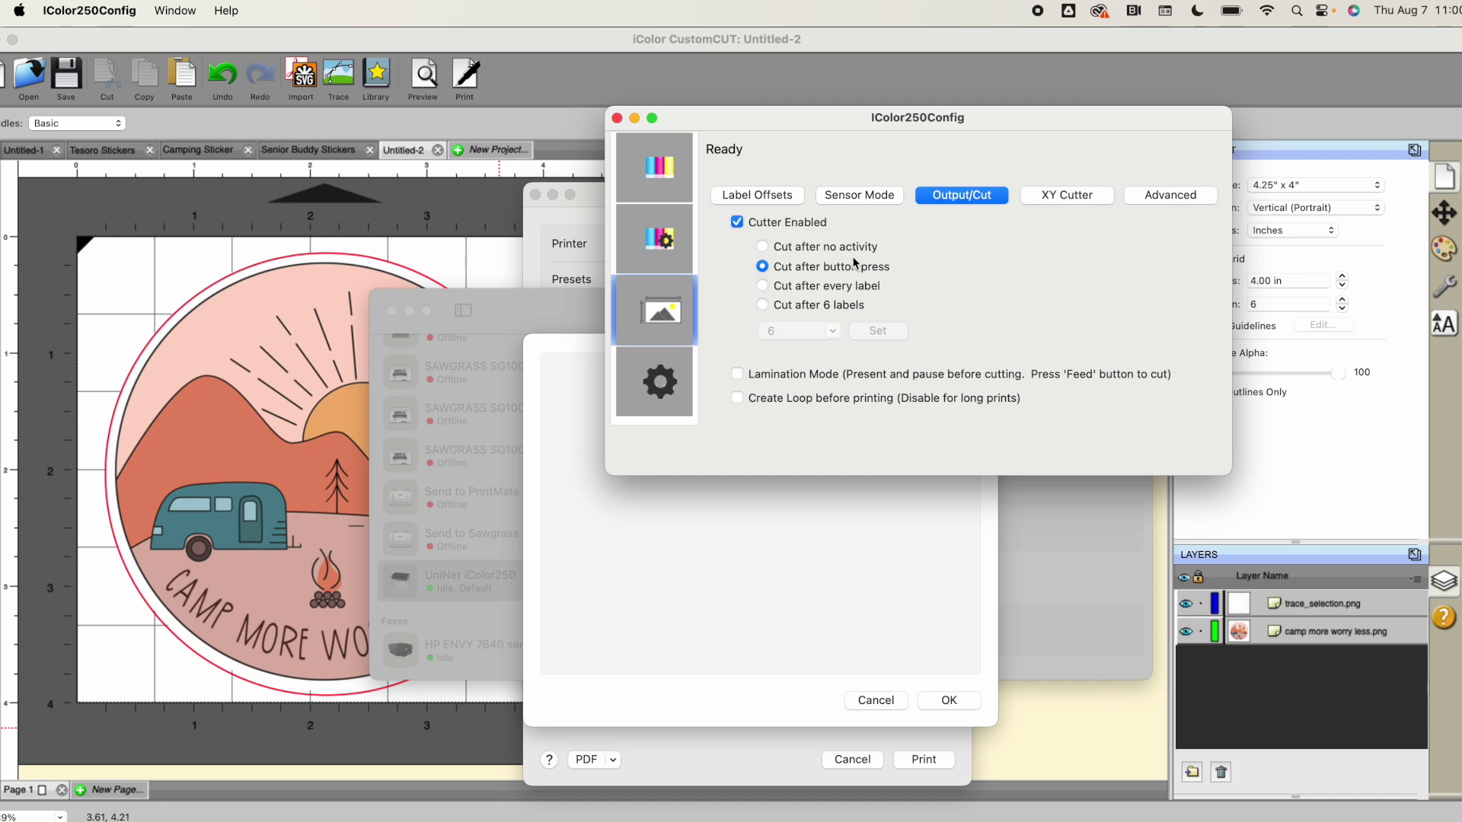
left_click(812, 271)
left_click(1044, 196)
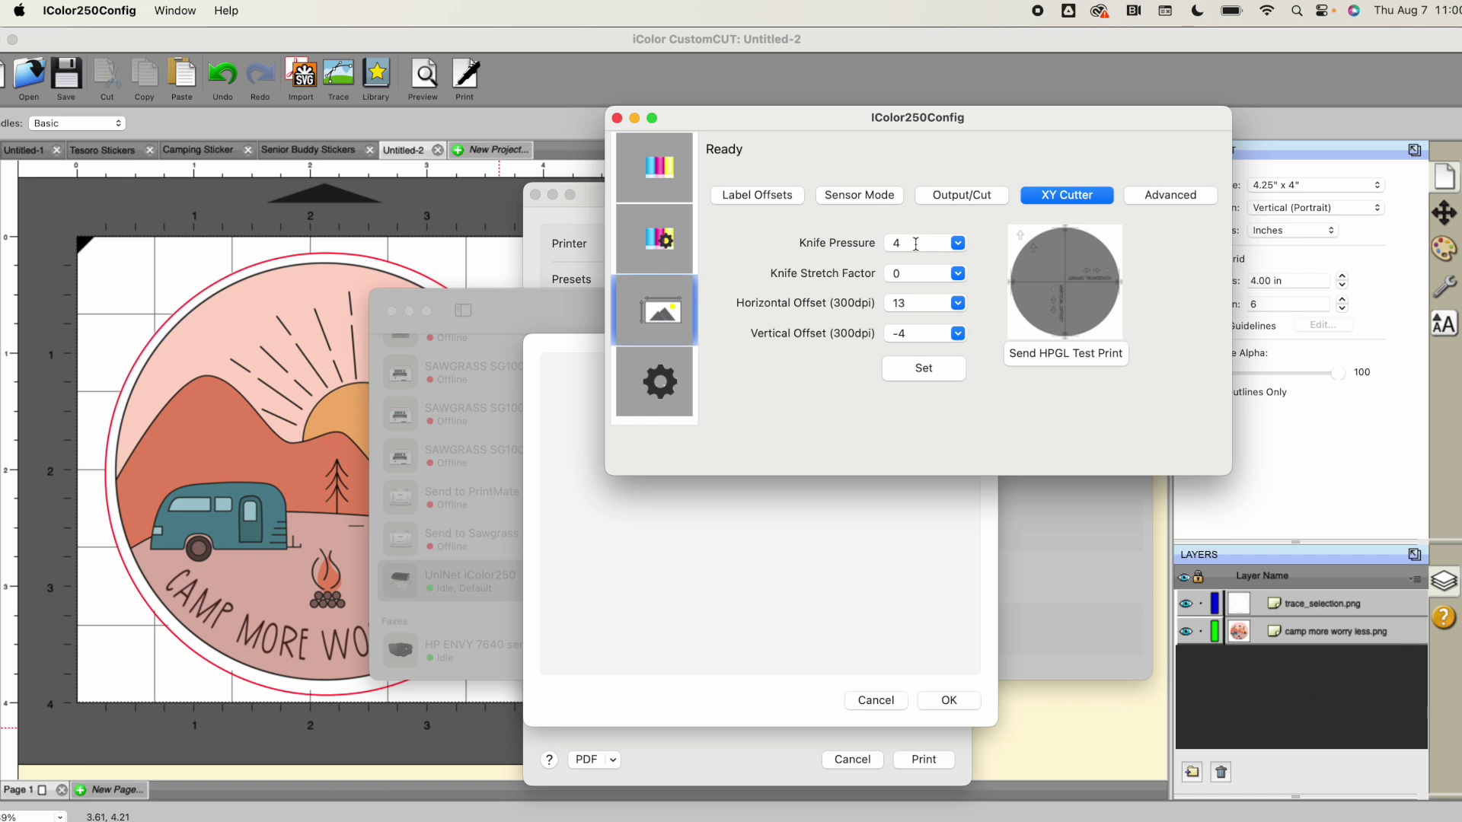
left_click(939, 368)
- Confirm the printer's utility options, return to the print dialog and send the sticker job to the UniNet iColor250
left_click(892, 534)
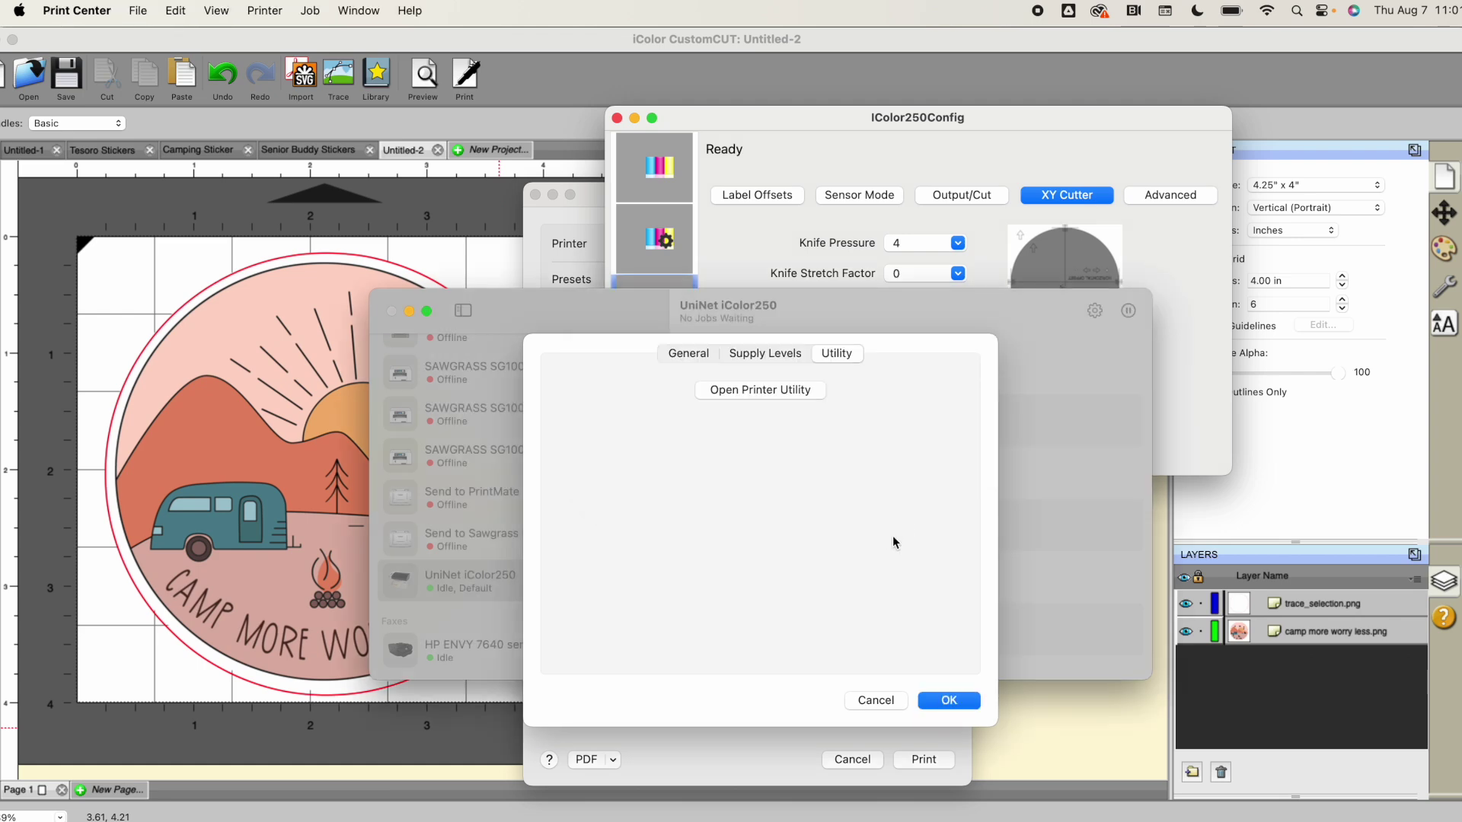
left_click(958, 699)
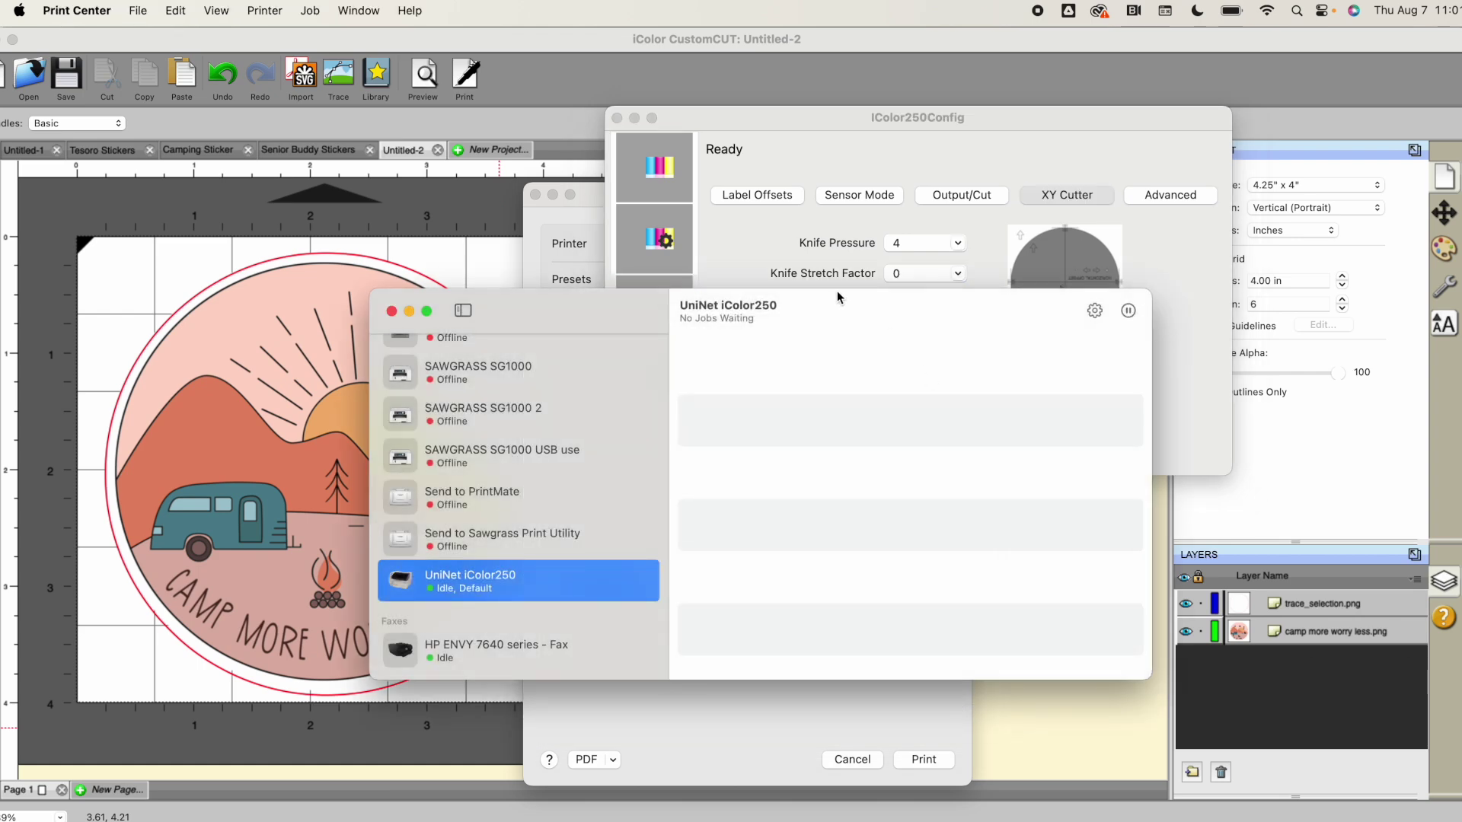
left_click(527, 228)
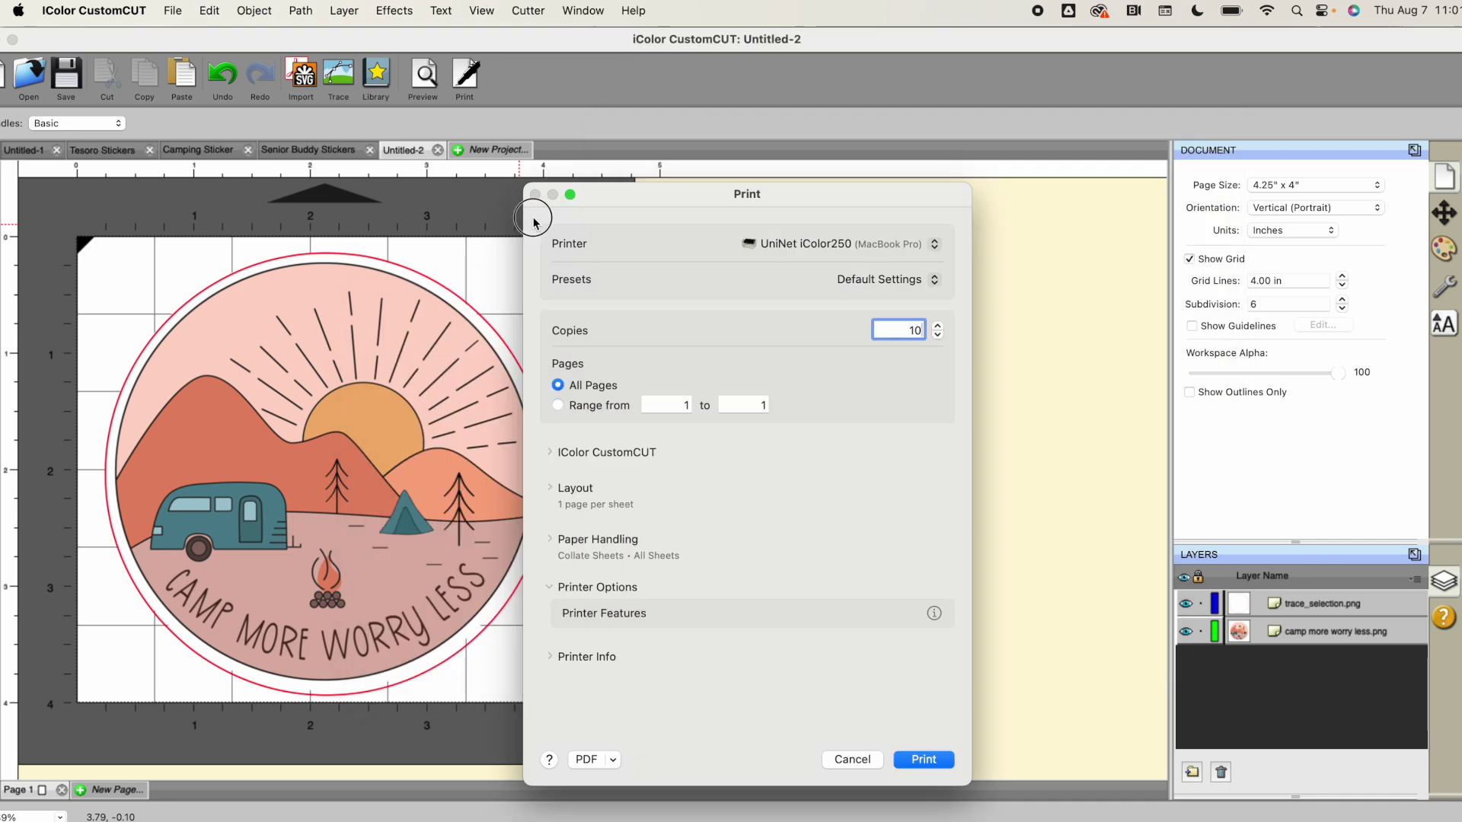
left_click(931, 760)
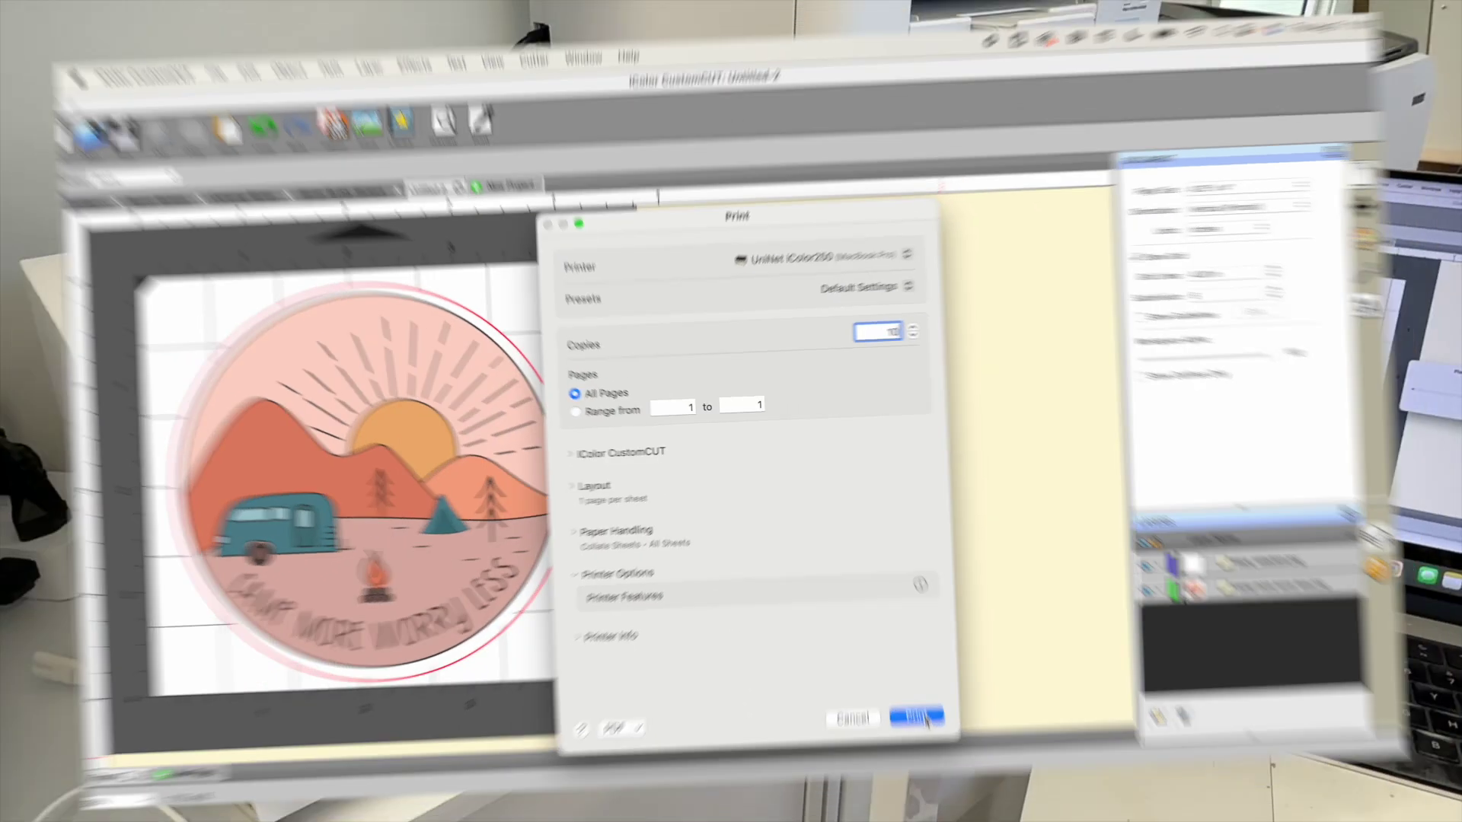